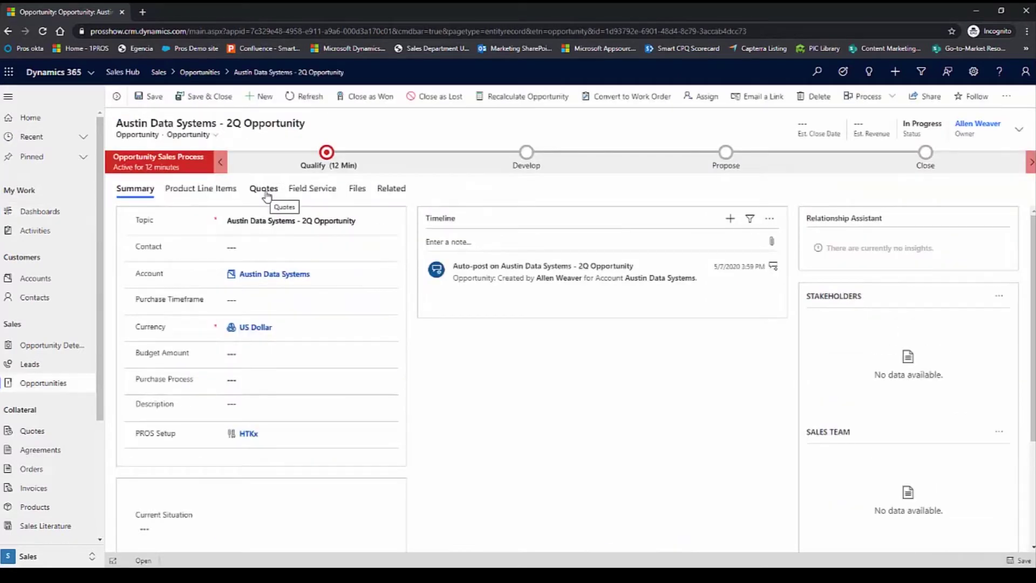
Show the Quotes grid of the Austin Data Systems - 2Q opportunity, which has no quotes yet
left_click(264, 188)
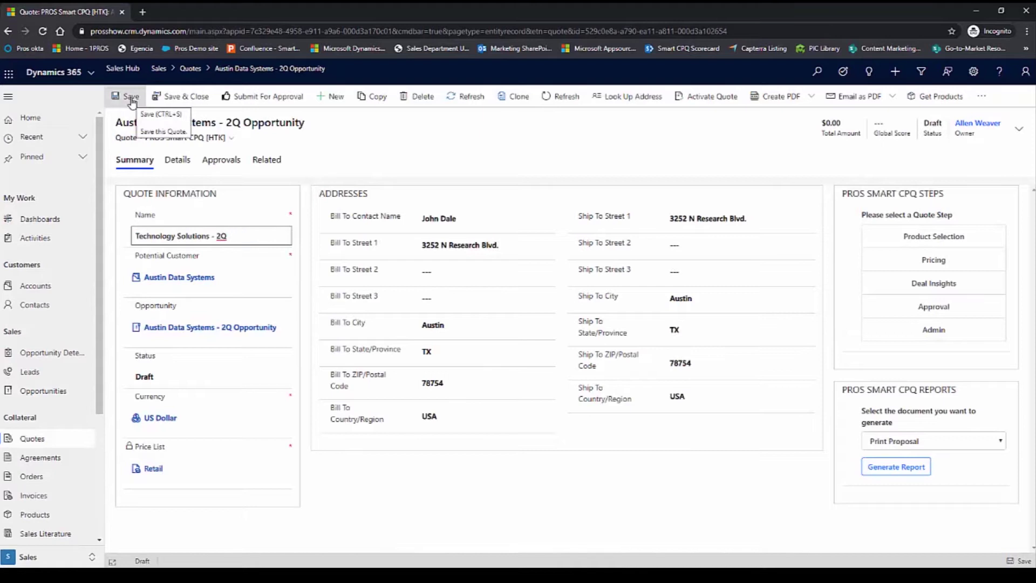
Save the Technology Solutions - 2Q draft quote and begin its PROS Smart CPQ Product Selection
left_click(131, 99)
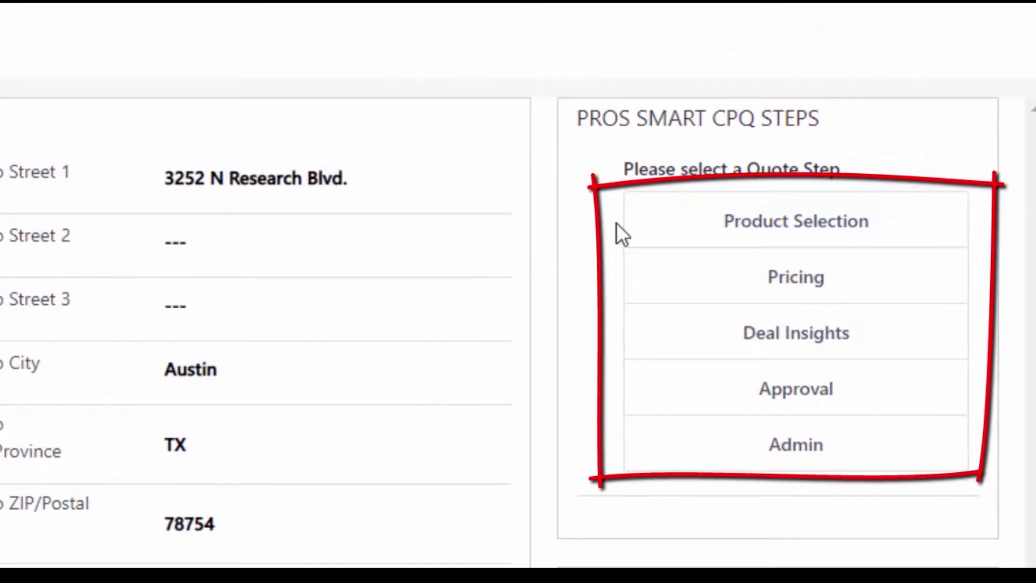
left_click(652, 238)
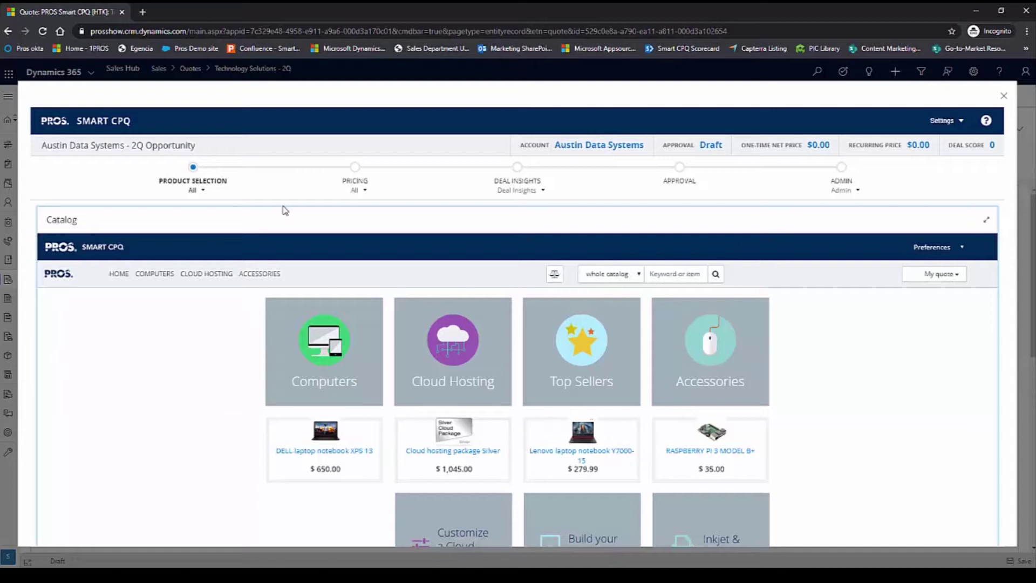
In Computers > Laptop, mark the DELL XPS 13 and HP laptop notebook for comparison
left_click(282, 363)
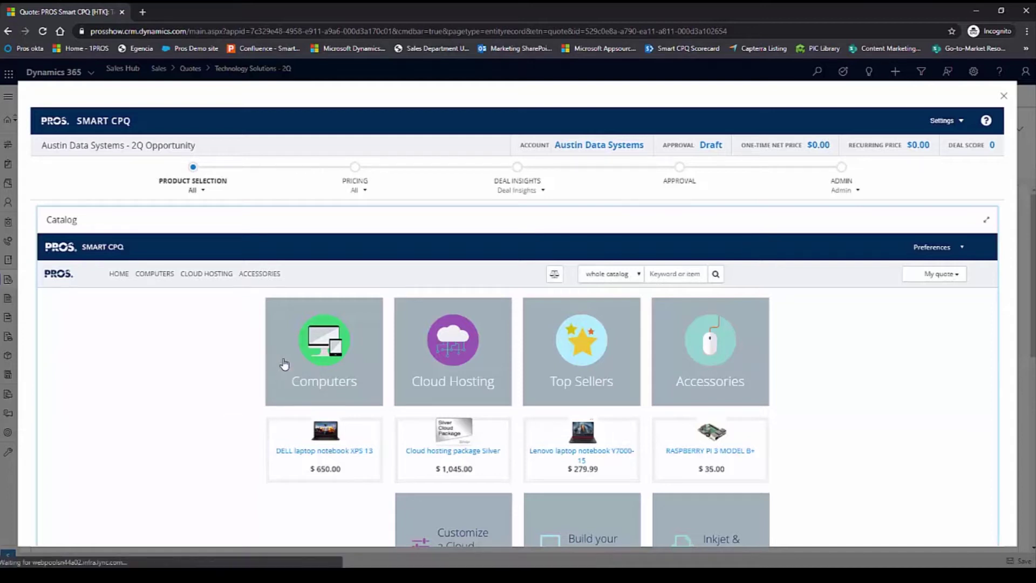
left_click(318, 335)
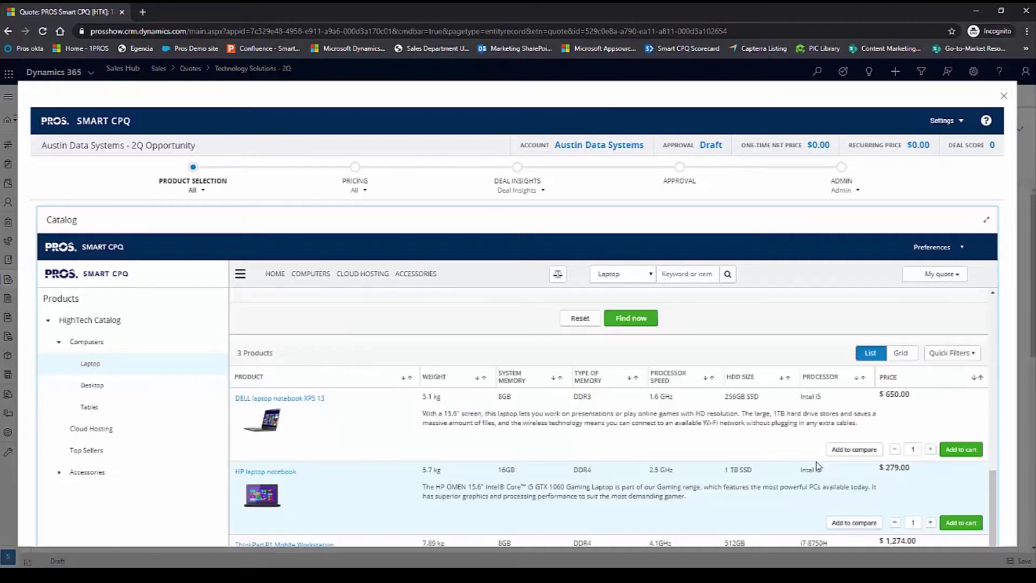
scroll(820, 453, "down", 10)
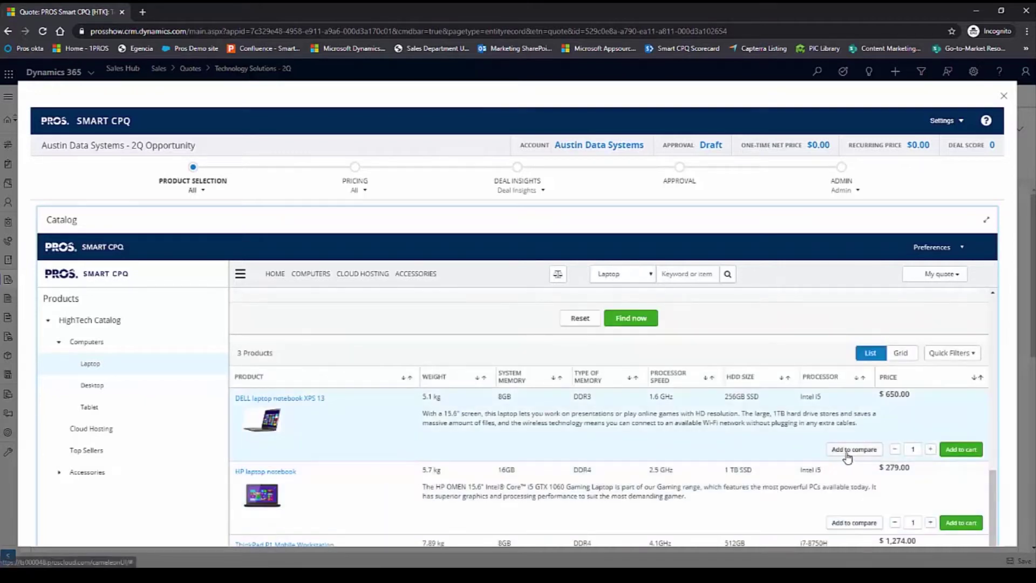
left_click(848, 455)
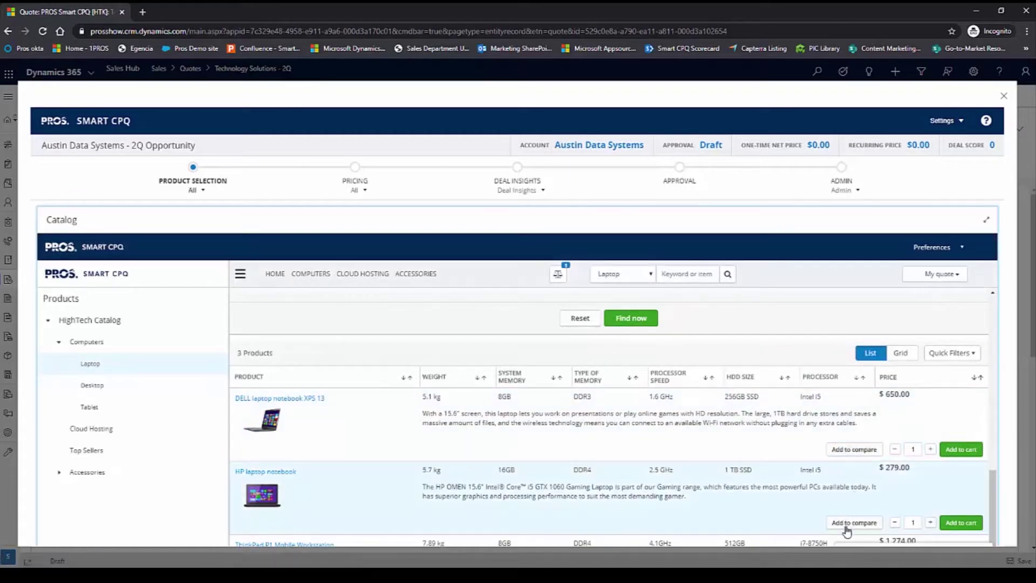
left_click(851, 522)
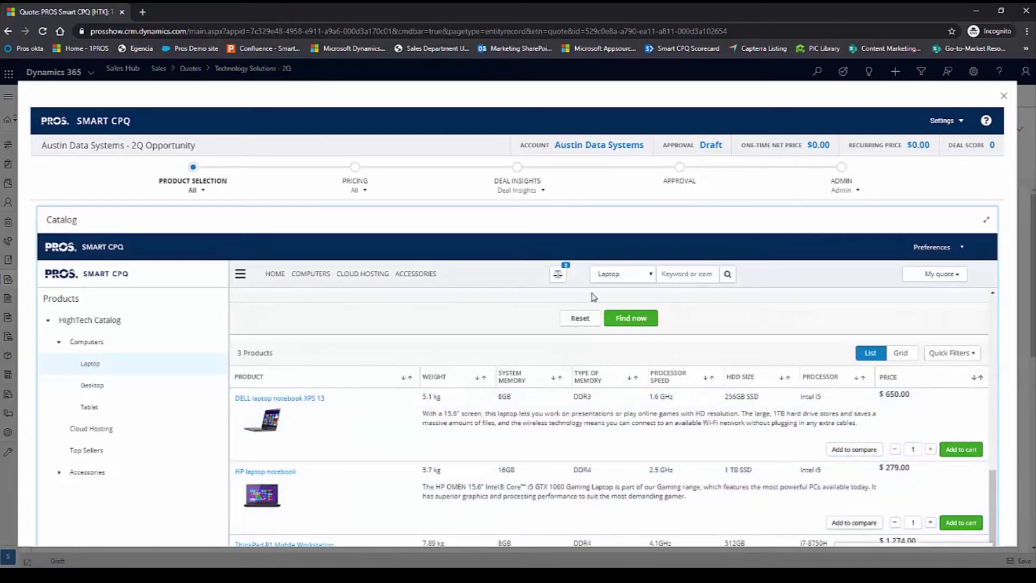
View the DELL and HP laptops side by side, then leave full-screen view
left_click(562, 281)
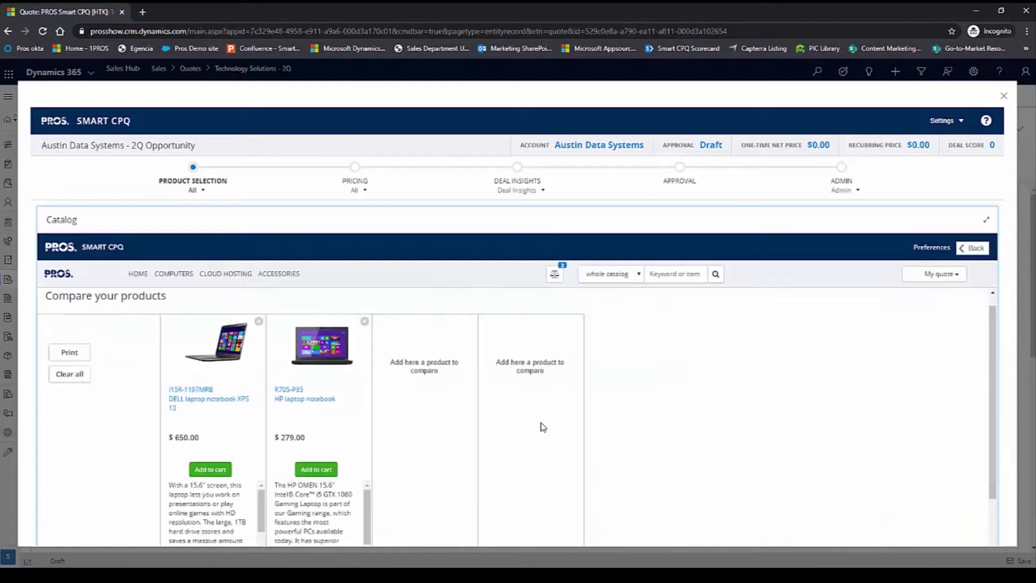
scroll(543, 428, "down", 3)
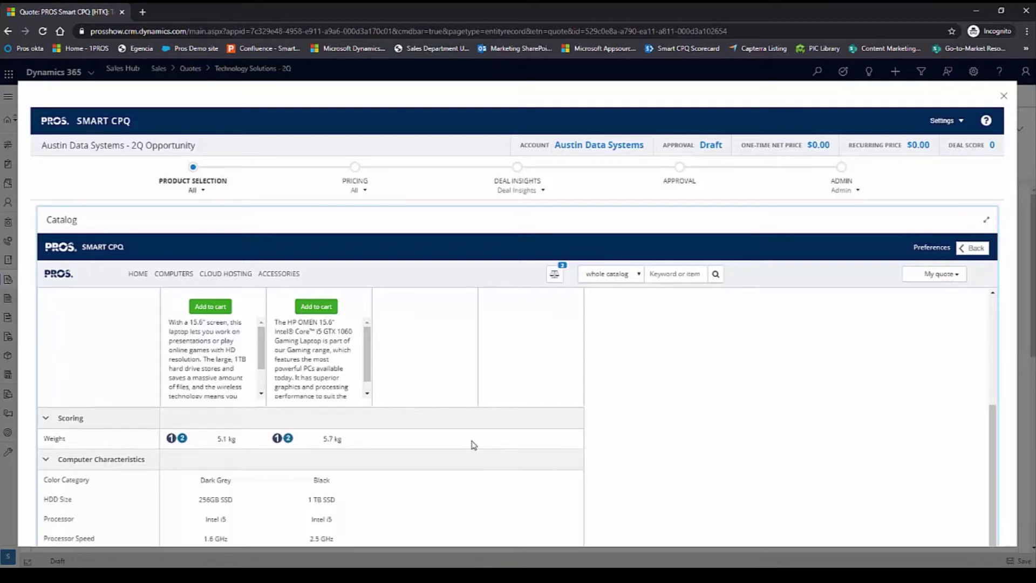
key("Escape")
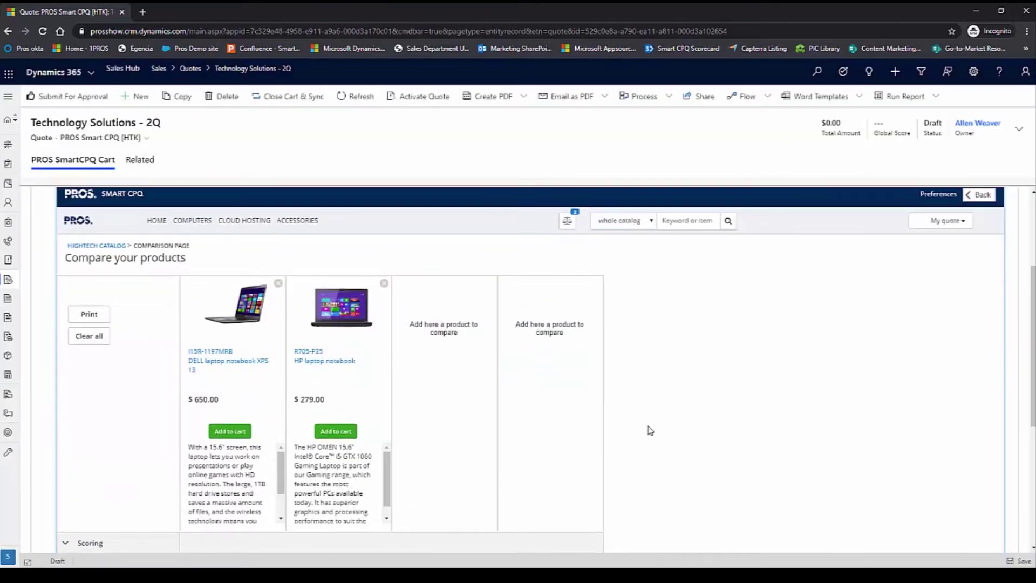
On the HP laptop notebook page, set quantities to 10 for the laptop and Brother printer
left_click(324, 361)
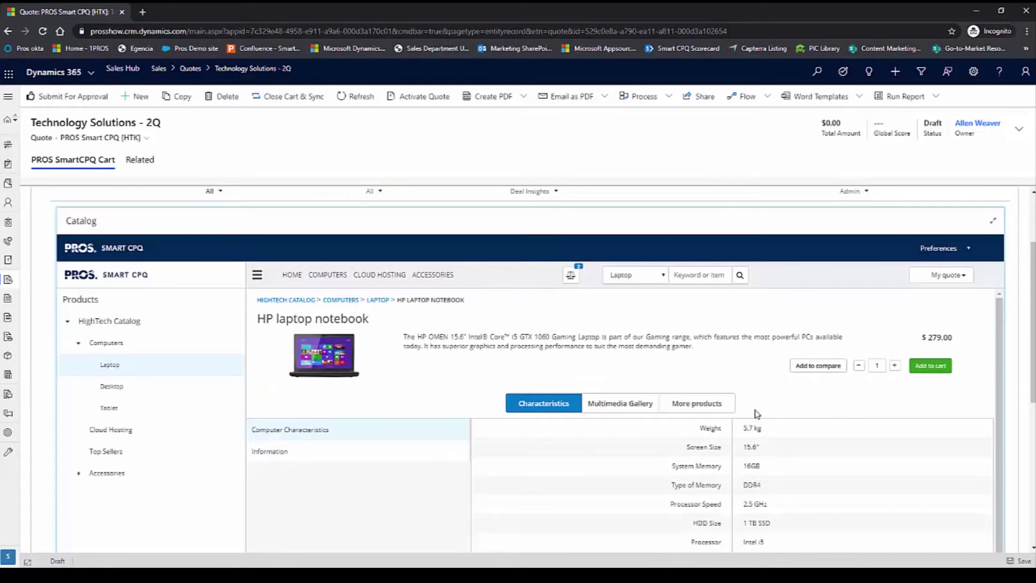
scroll(756, 414, "down", 1)
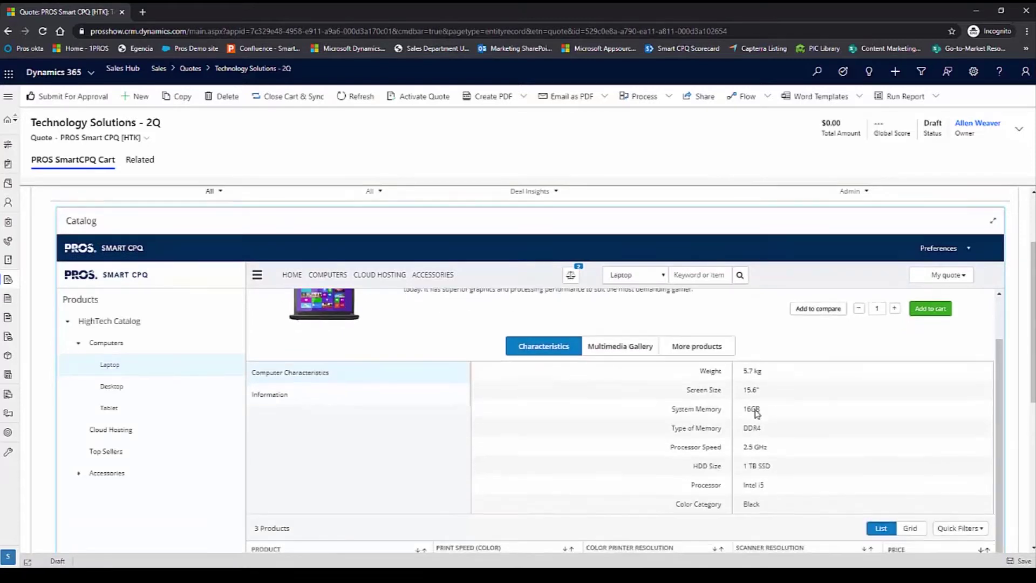
scroll(757, 413, "down", 3)
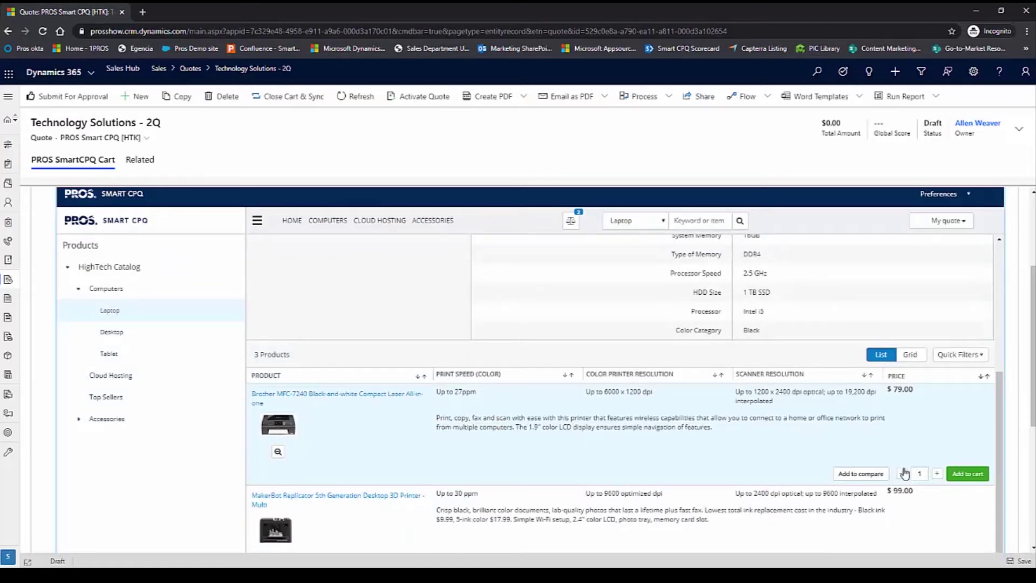
left_click(937, 474)
left_click(936, 473)
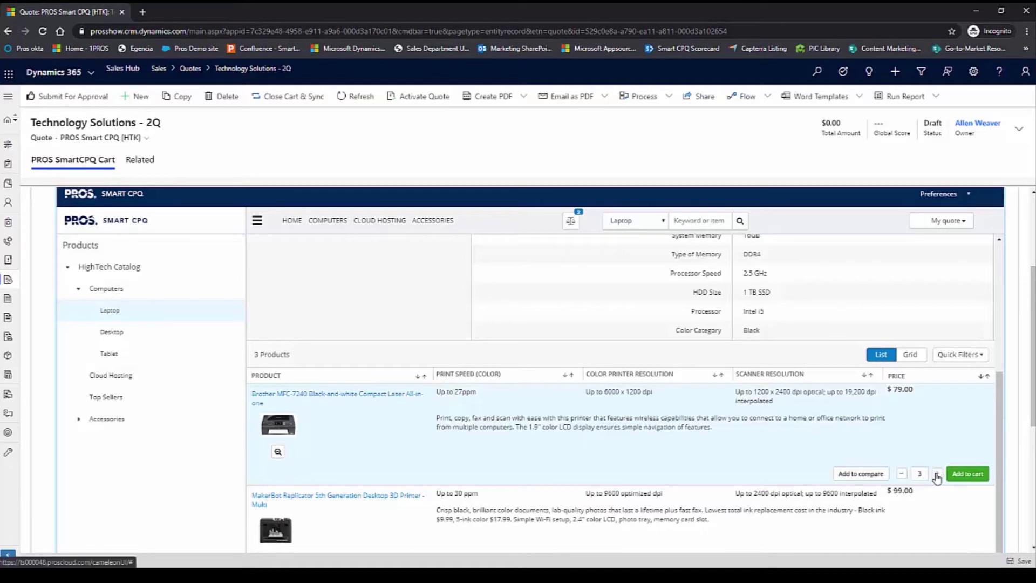
left_click(936, 473)
left_click(937, 474)
left_click(937, 473)
left_click(937, 474)
left_click(936, 474)
scroll(937, 474, "up", 1)
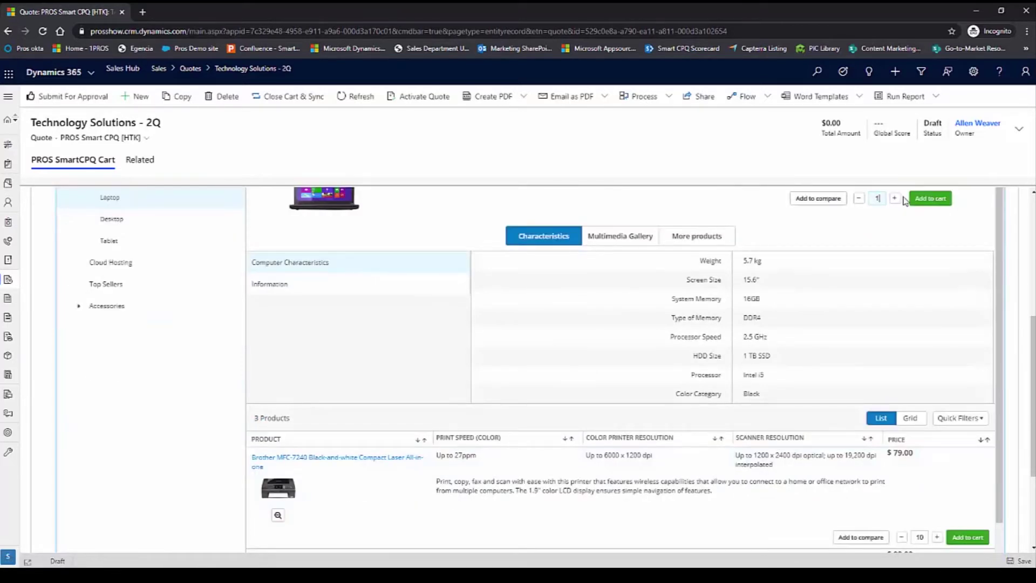
scroll(350, 294, "up", 5)
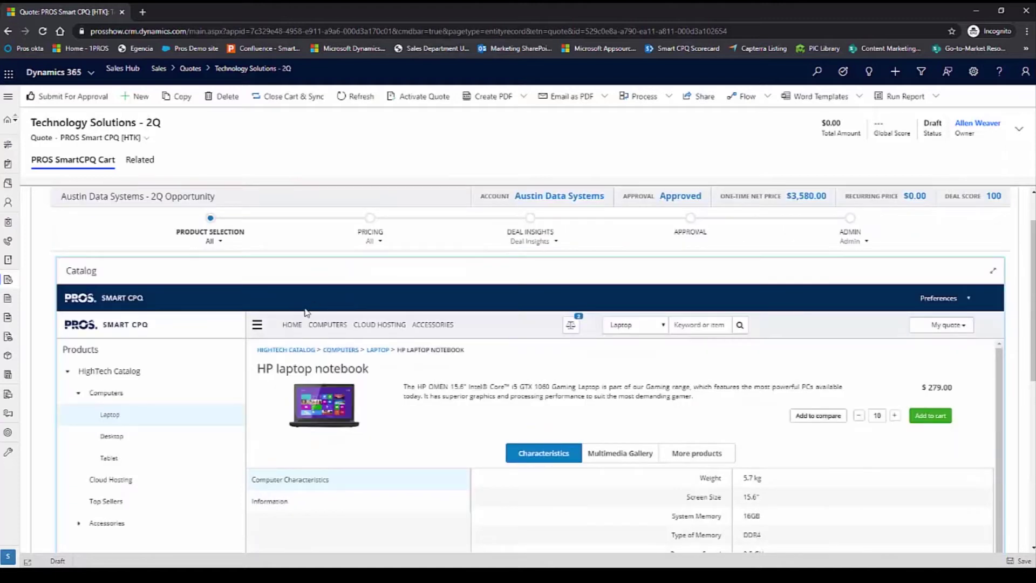
From catalog home, open Build your Desktop and bring up the PC Assemble Optimize dialog
left_click(296, 328)
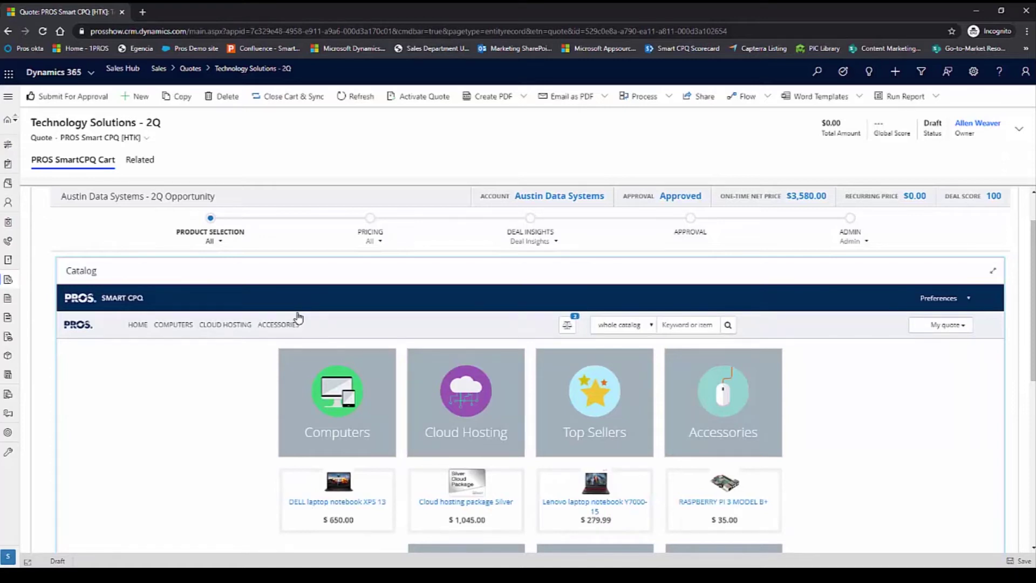
scroll(603, 508, "down", 2)
left_click(602, 508)
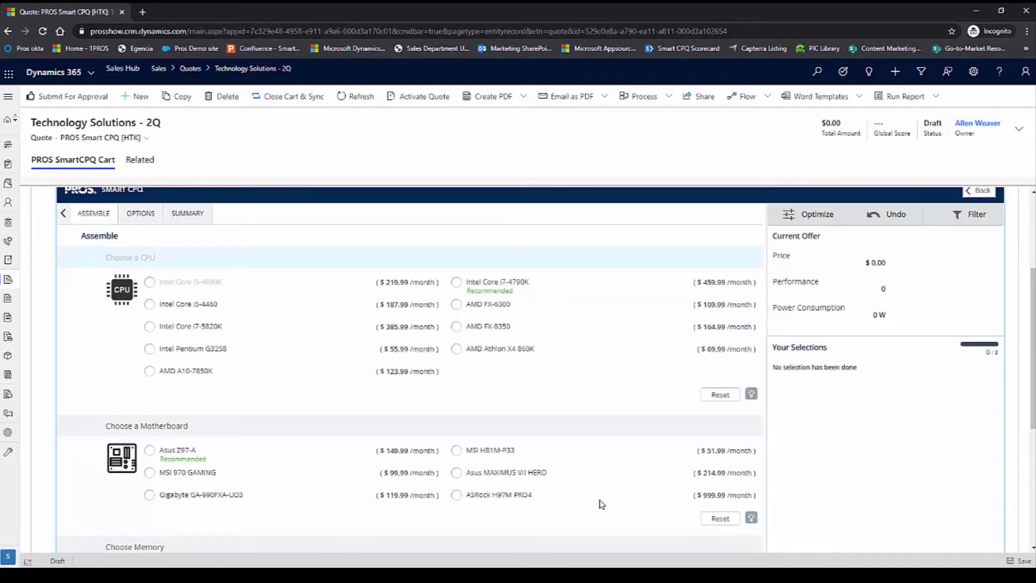
scroll(657, 498, "up", 1)
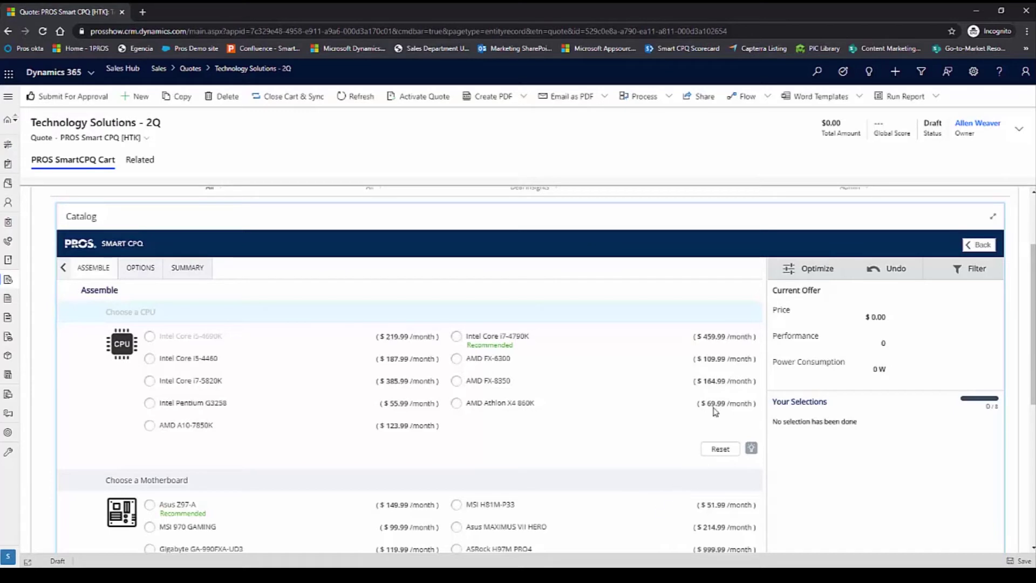
left_click(817, 268)
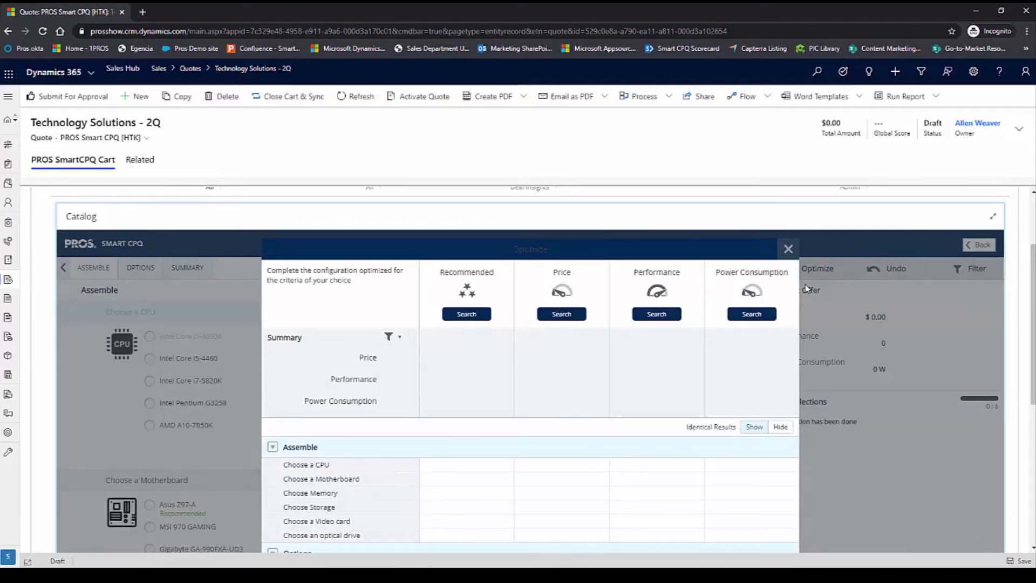
Limit the optimized configuration to a maximum price of 2000
left_click(388, 337)
left_click(386, 382)
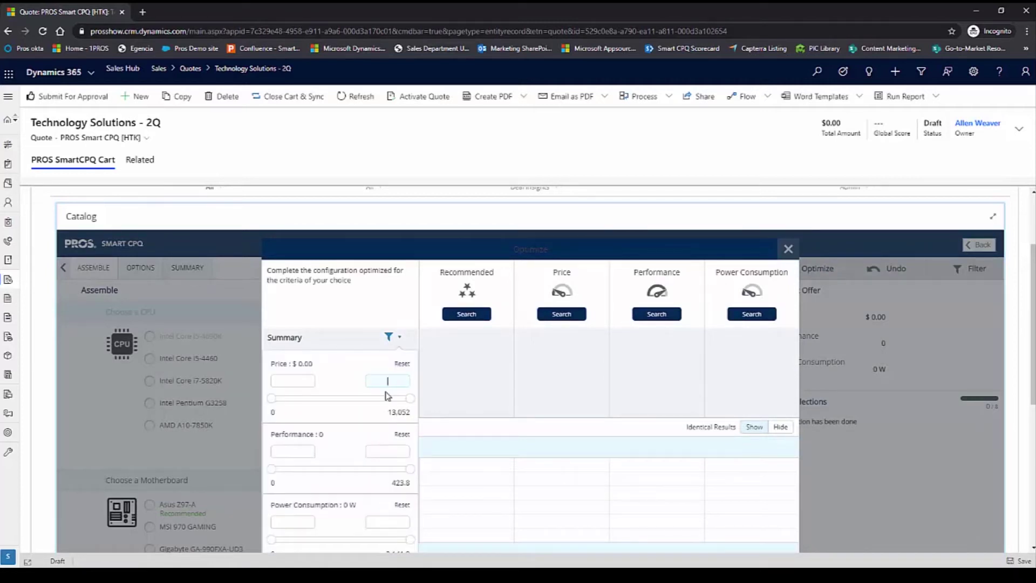
type("2000")
Run Recommended, Price, Performance and Power searches, then apply the Recommended $1,943.86 build
left_click(465, 318)
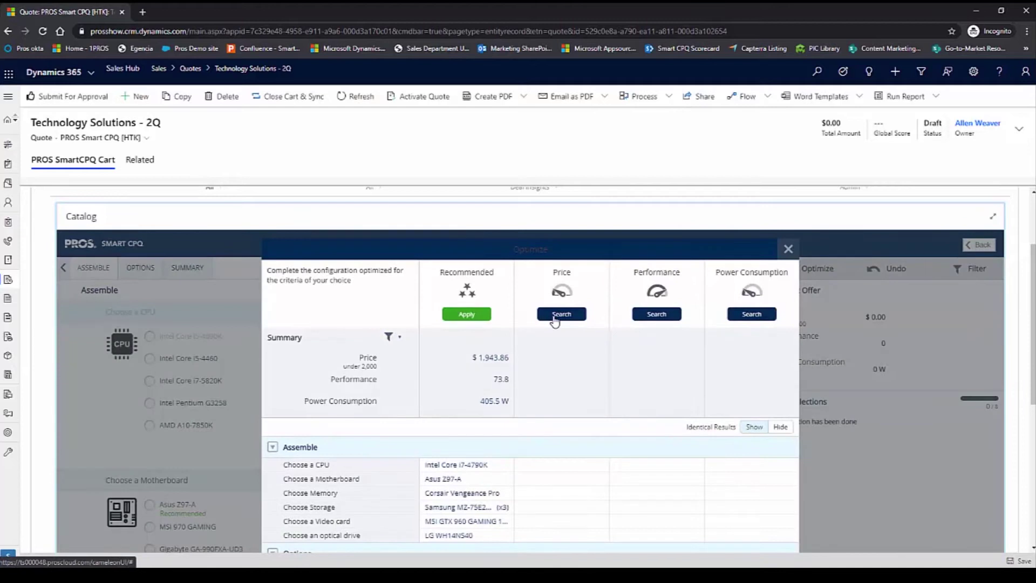
left_click(554, 319)
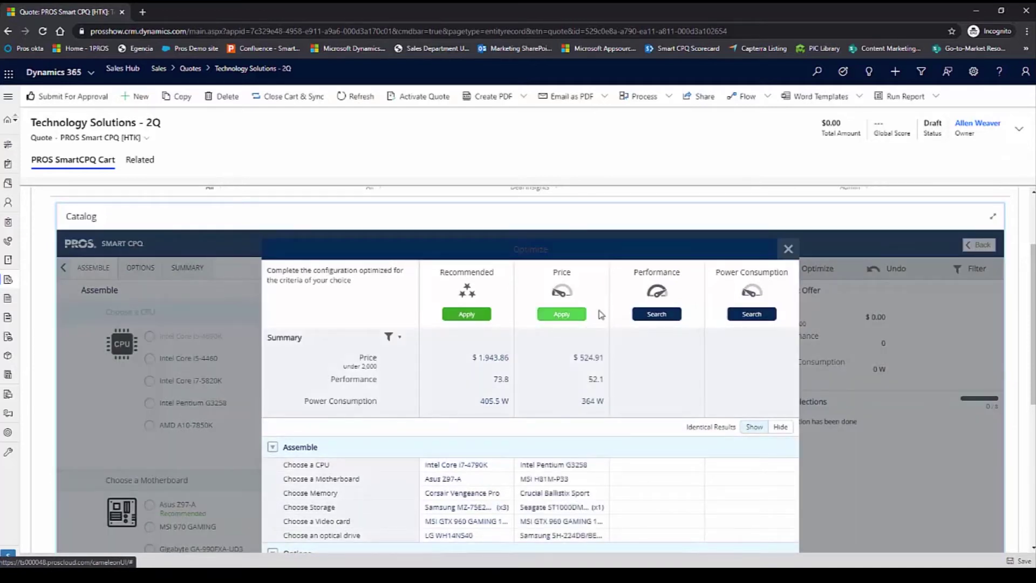
left_click(647, 318)
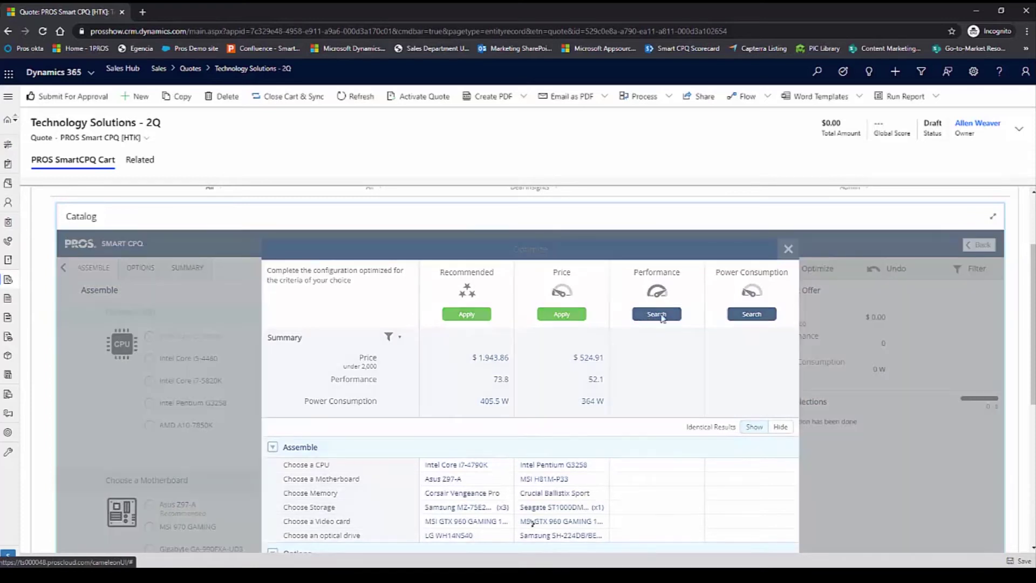
left_click(755, 315)
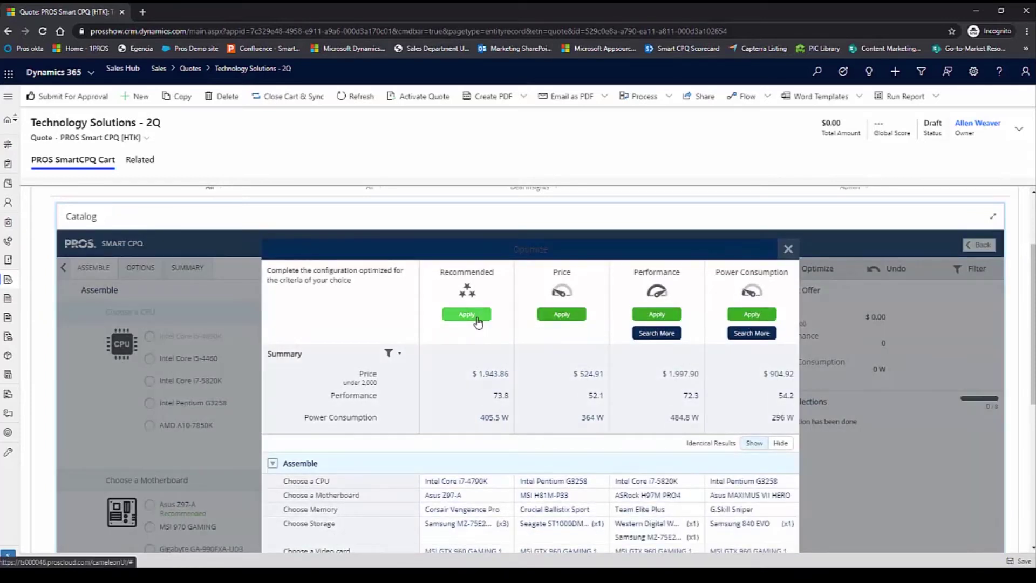
left_click(467, 315)
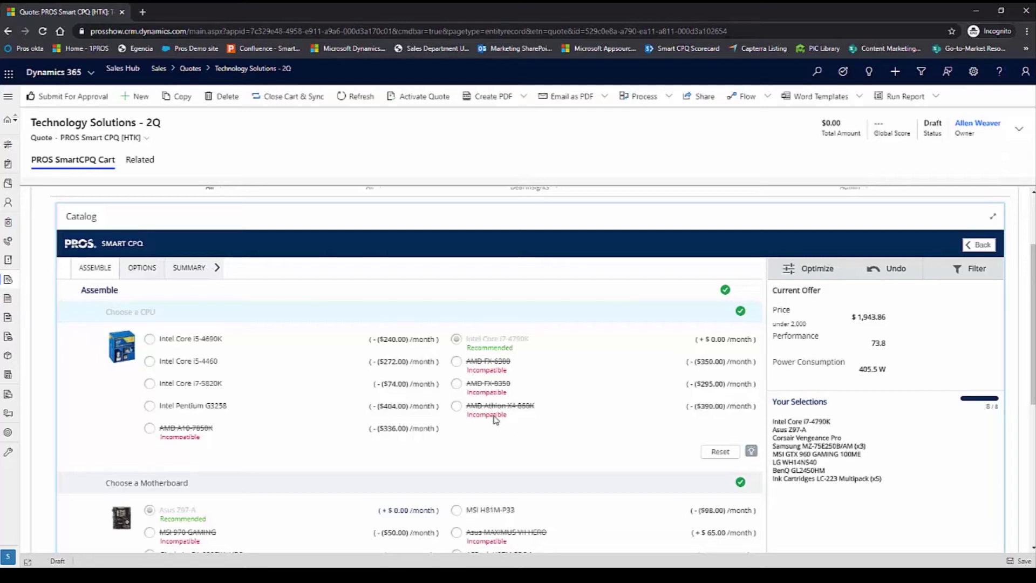
Swap the processor to AMD Athlon X4 860K with an MSI 970 GAMING motherboard
left_click(457, 407)
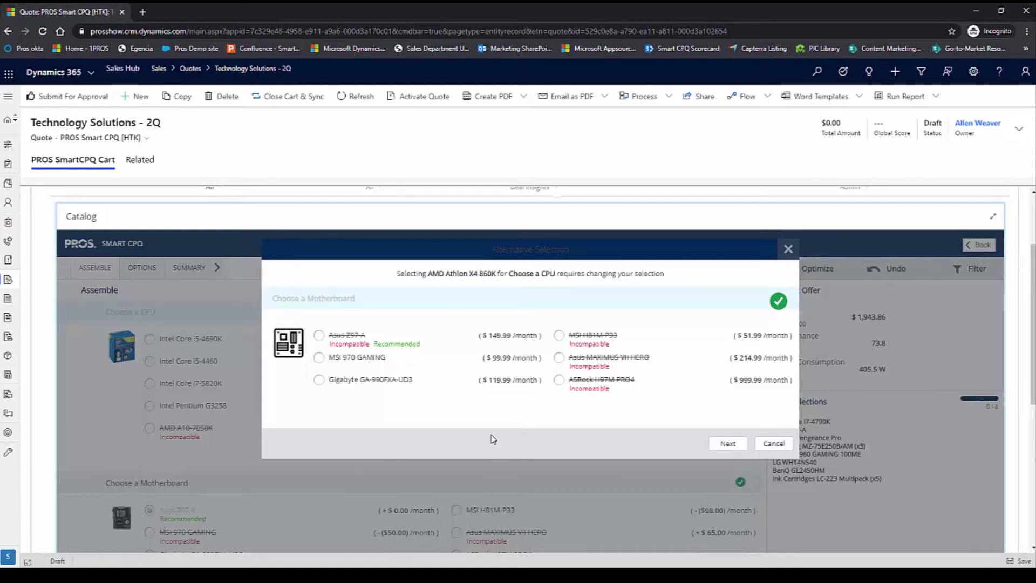
left_click(319, 357)
left_click(727, 443)
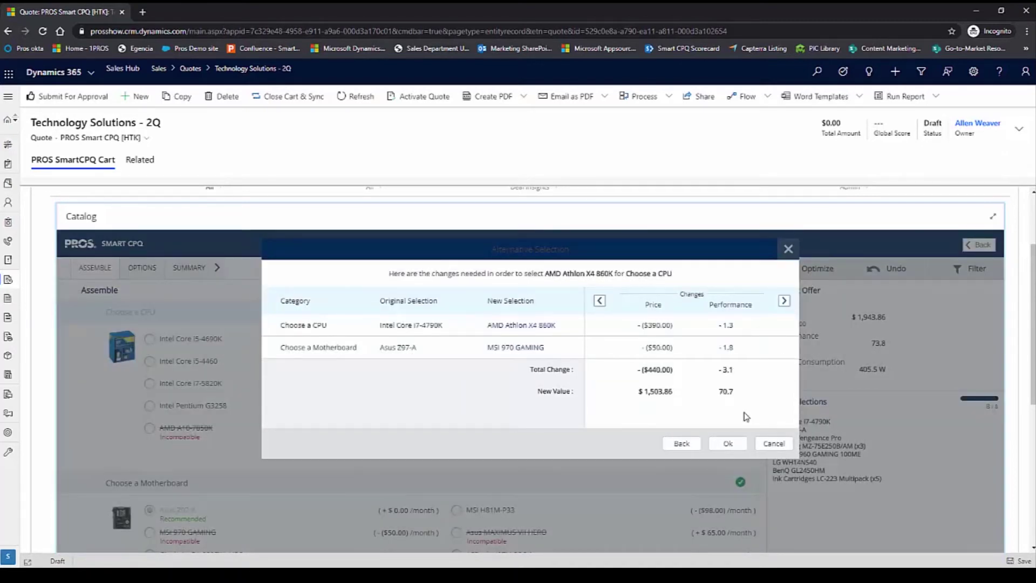
left_click(725, 444)
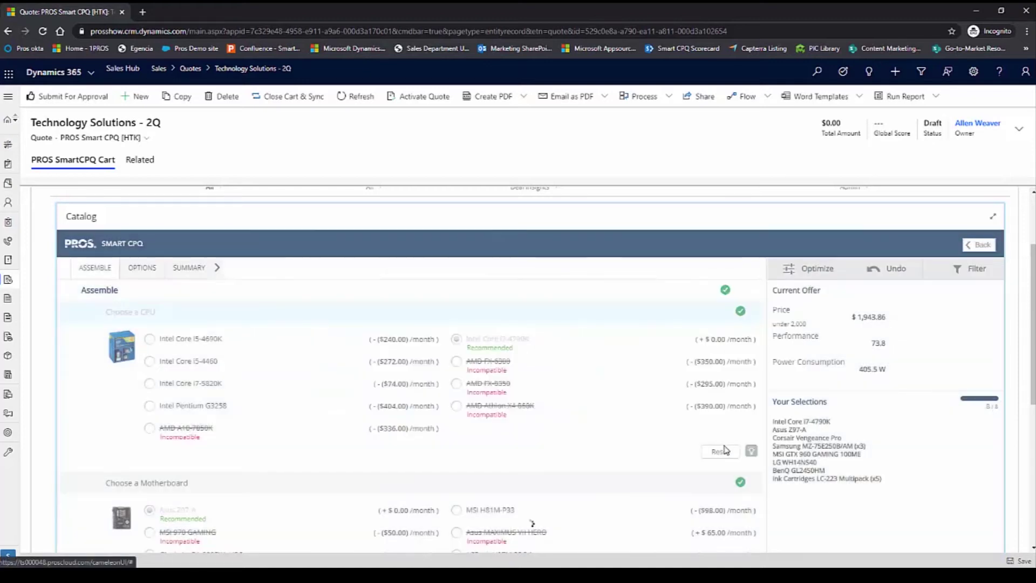
Add the $1,503.86 configured desktop to the quote
scroll(787, 492, "down", 3)
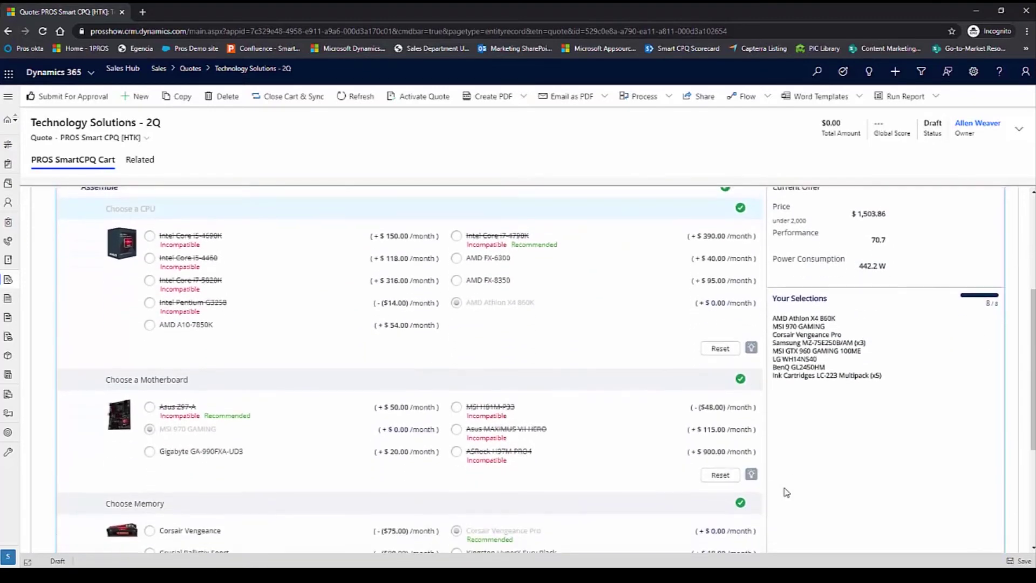
scroll(787, 492, "down", 3)
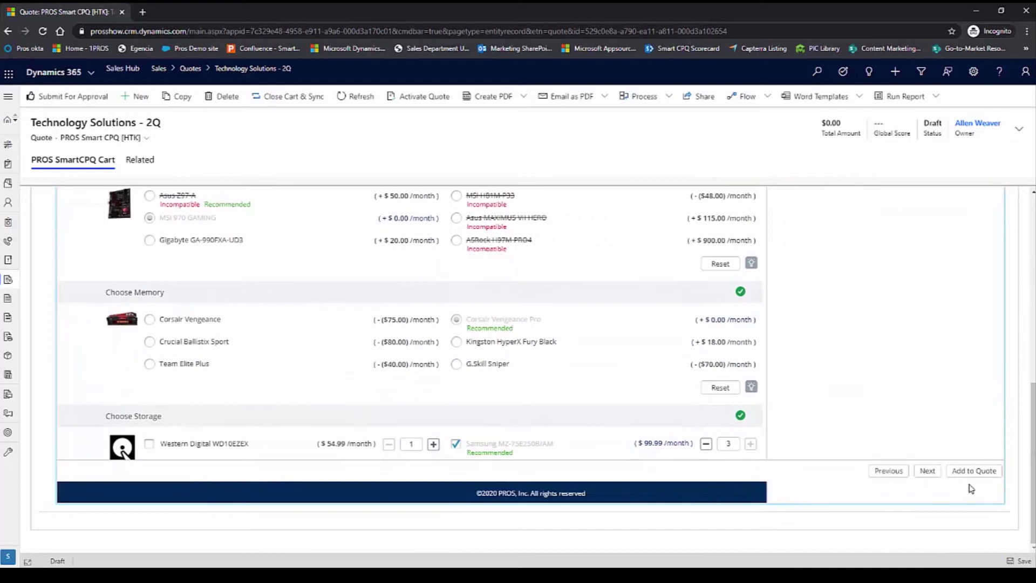
left_click(965, 479)
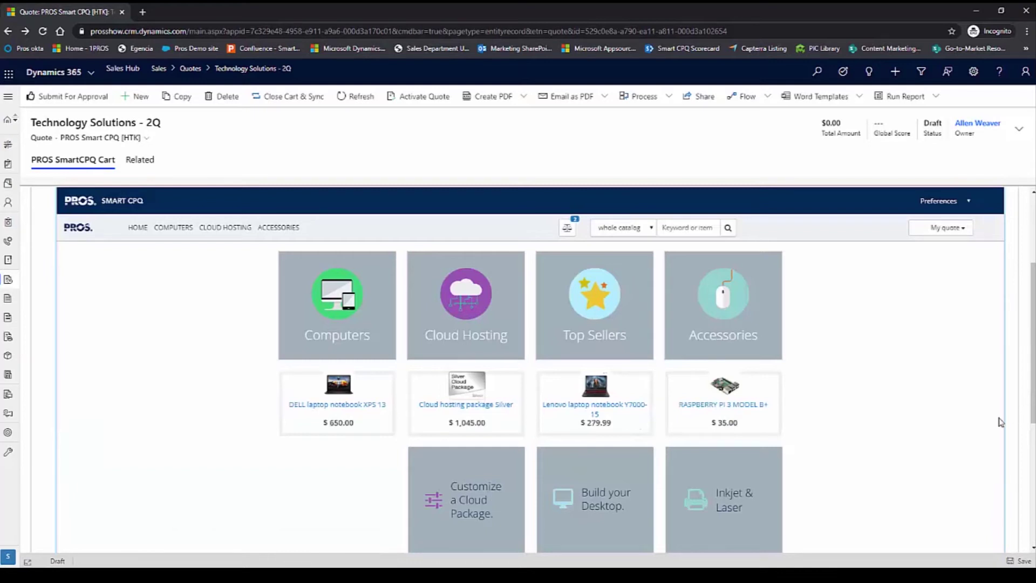
Configure the Cloud hosting package Platinum with a 09/07/2020 contract start date
left_click(465, 516)
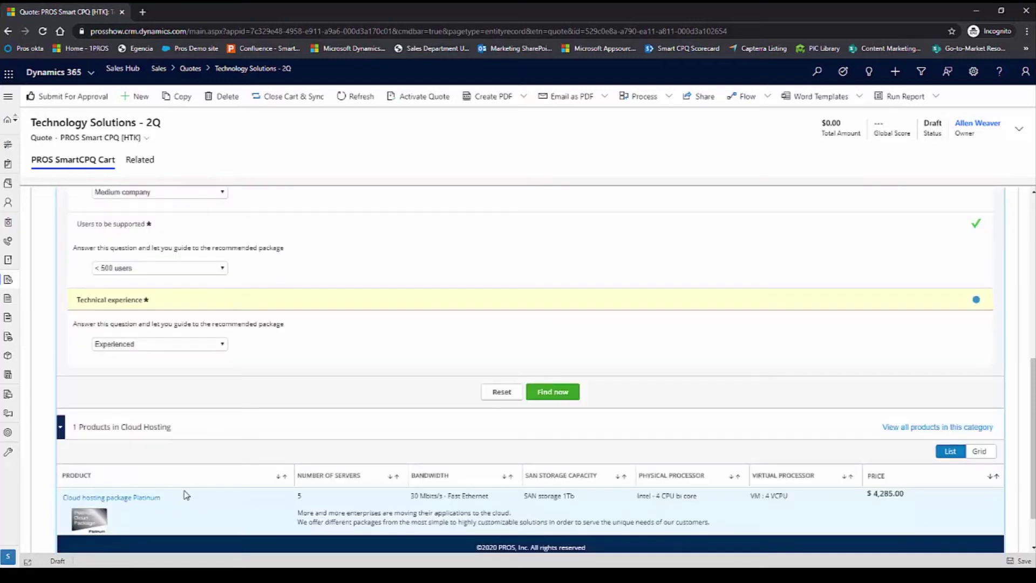
left_click(147, 497)
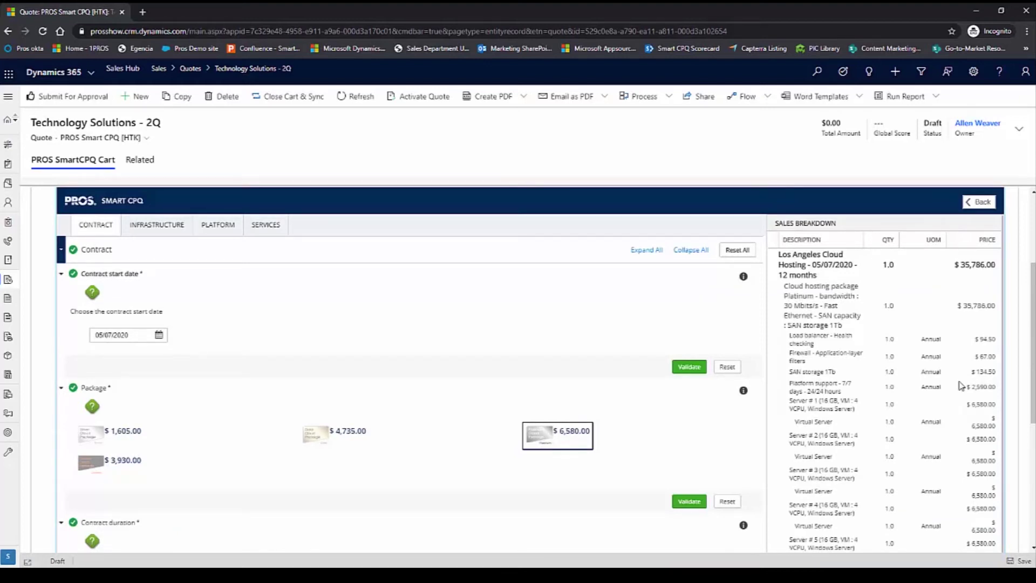
scroll(158, 324, "down", 1)
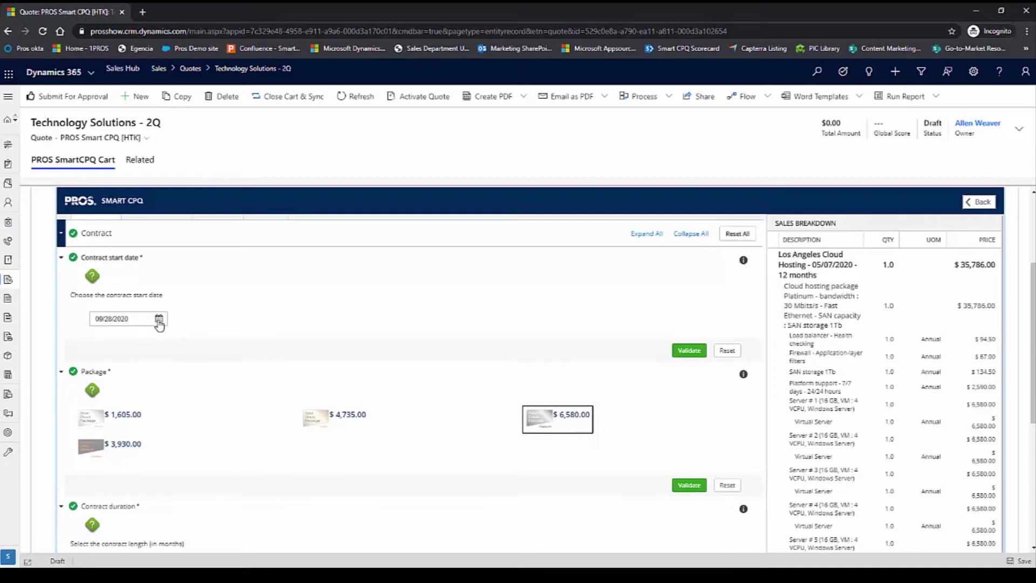
left_click(159, 319)
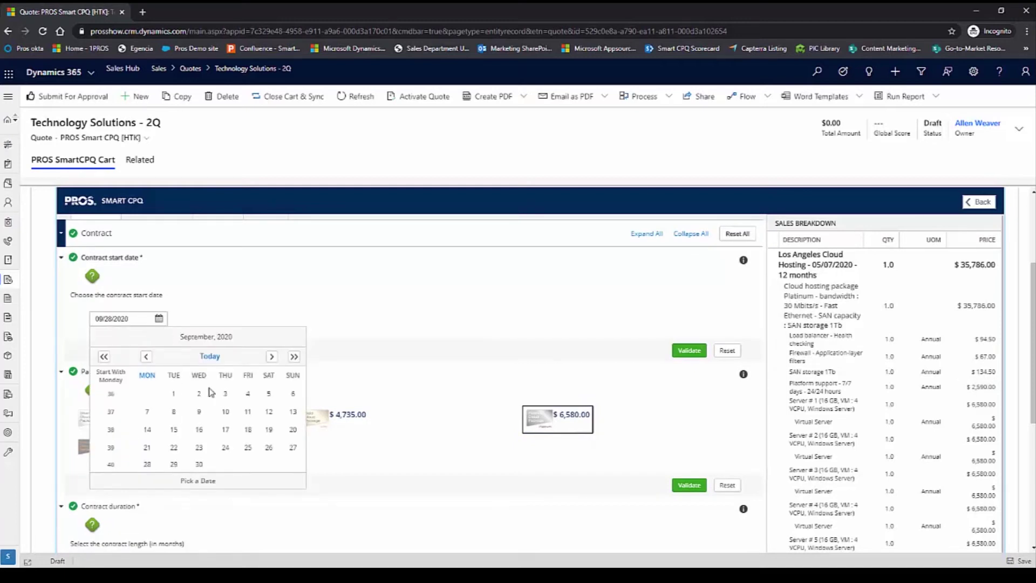
left_click(744, 291)
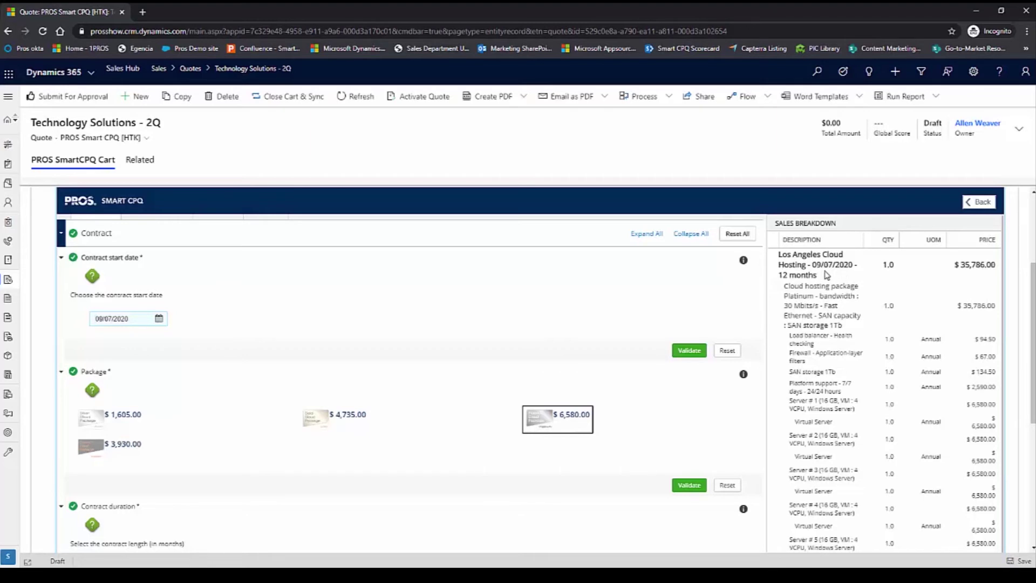
Set a 24-month term hosted in Sydney and add the package to the quote
scroll(531, 415, "down", 3)
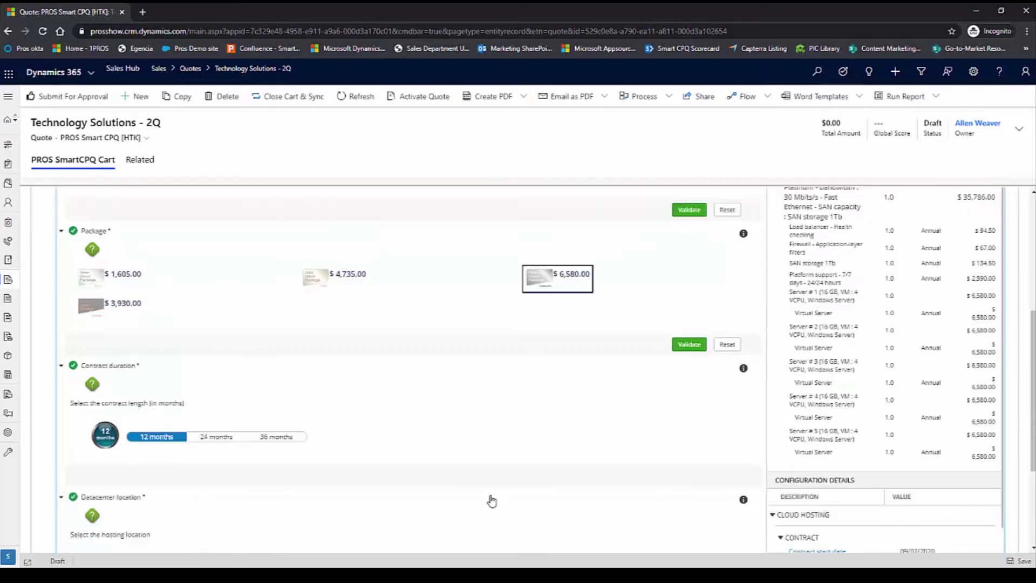
left_click(221, 437)
scroll(428, 486, "down", 2)
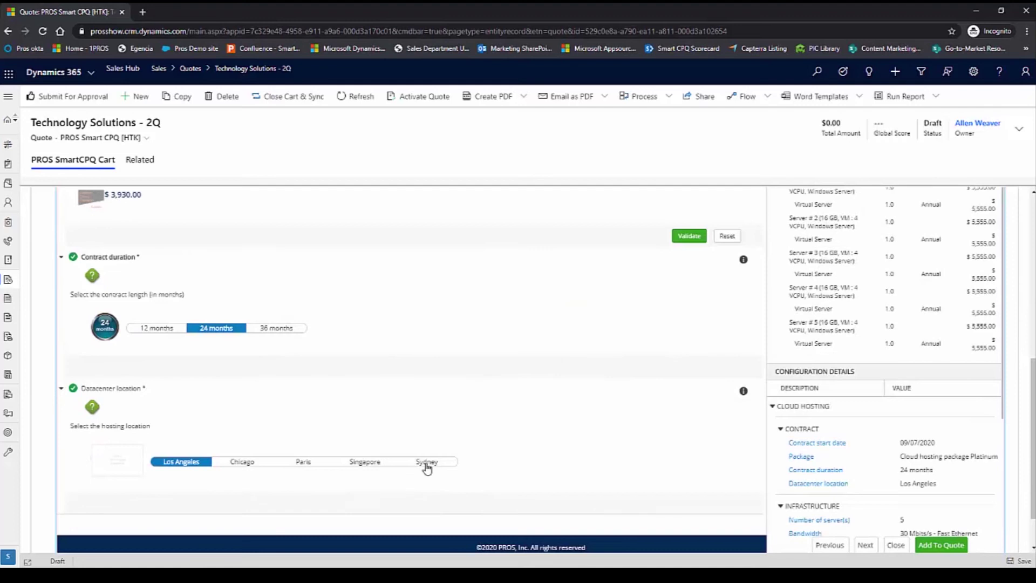
left_click(426, 465)
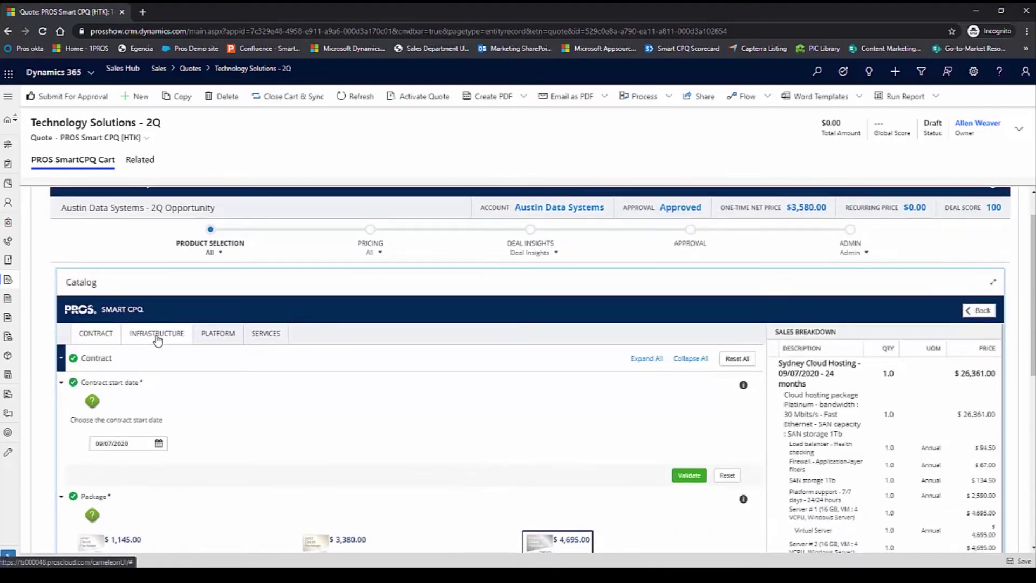
left_click(156, 334)
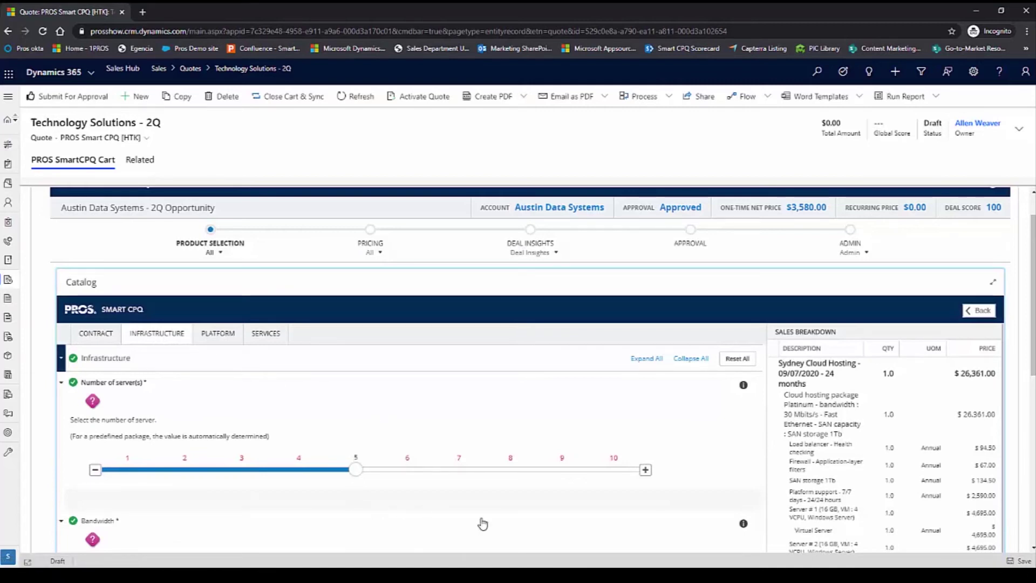
scroll(481, 525, "down", 10)
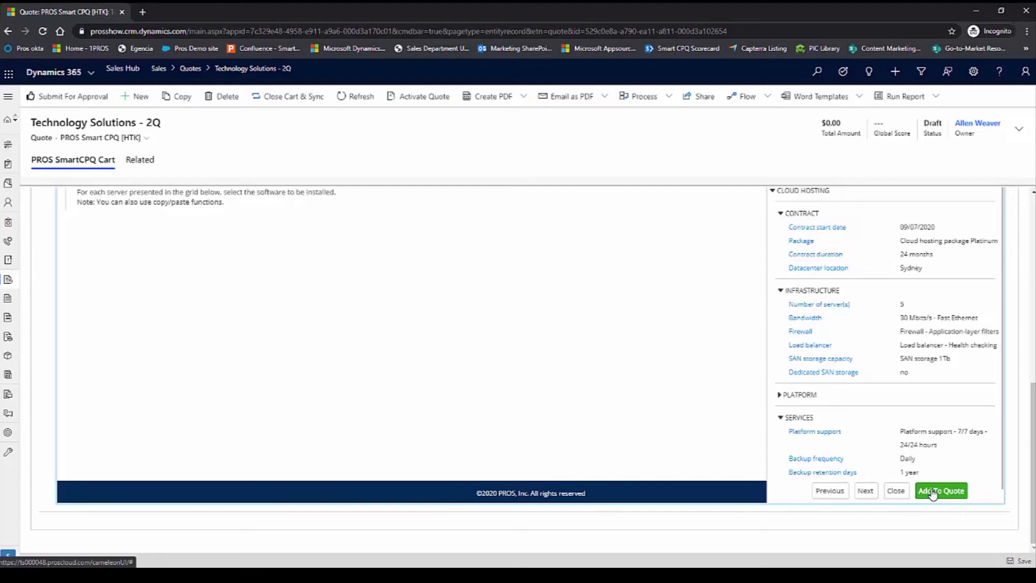
left_click(932, 491)
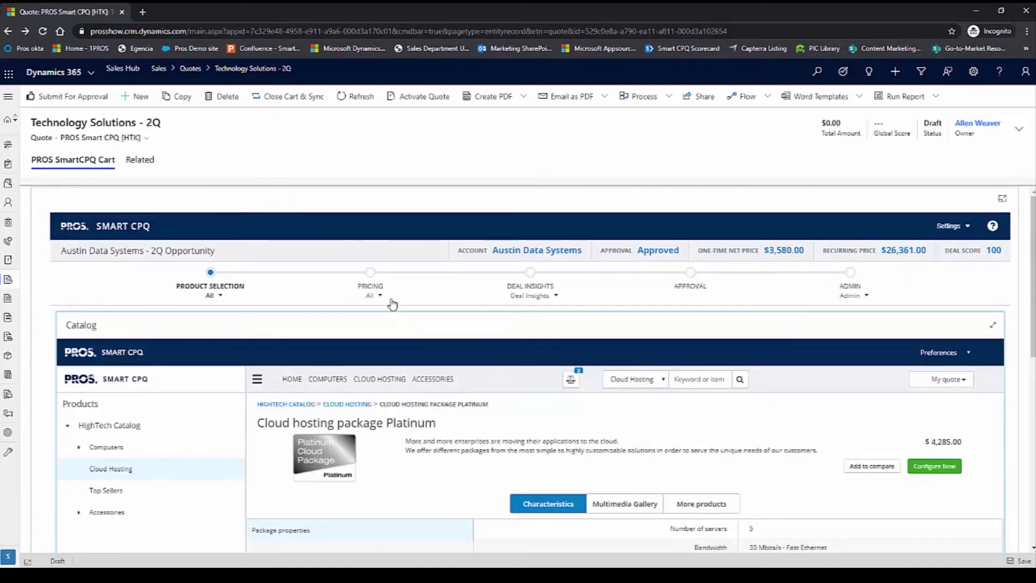
Move to the Pricing stage and collapse the Sydney Cloud Hosting and My Computer lines
left_click(379, 295)
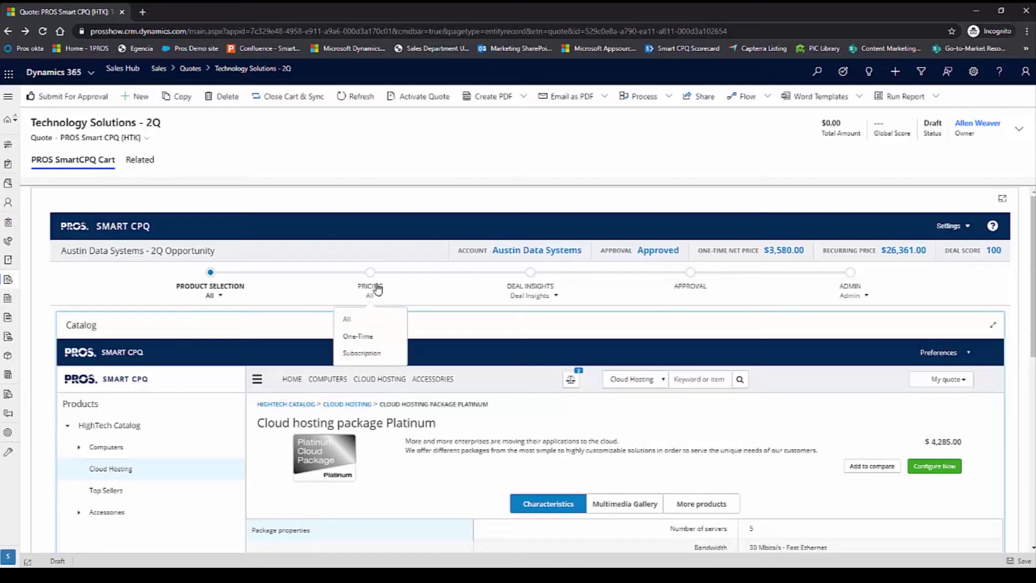
left_click(371, 287)
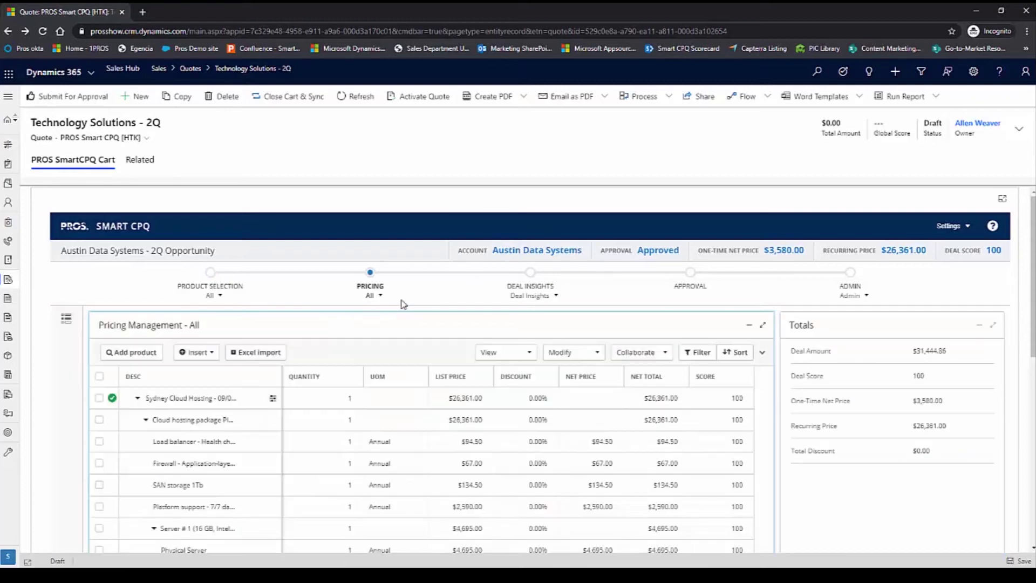
left_click(138, 400)
left_click(138, 420)
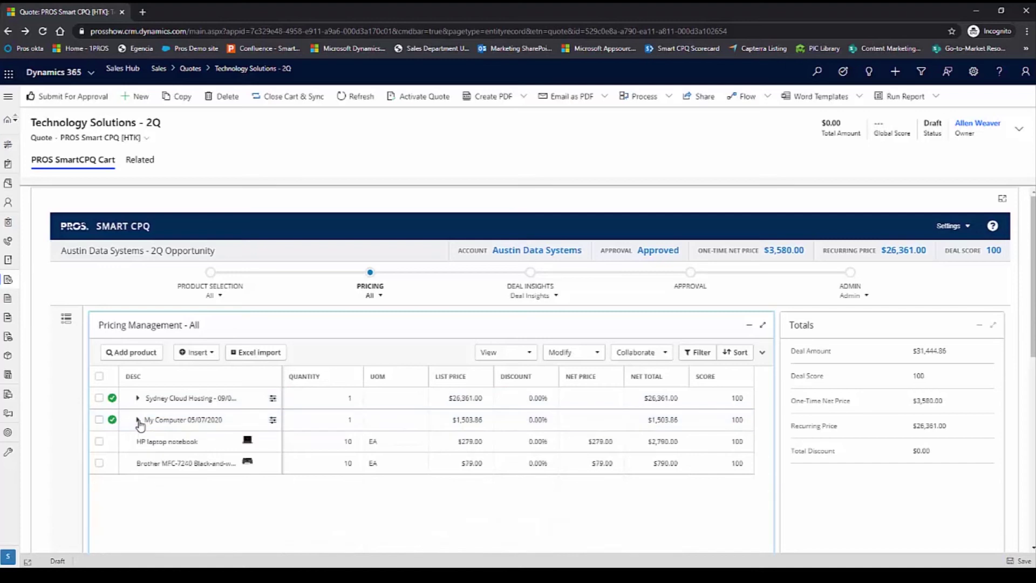
left_click(138, 420)
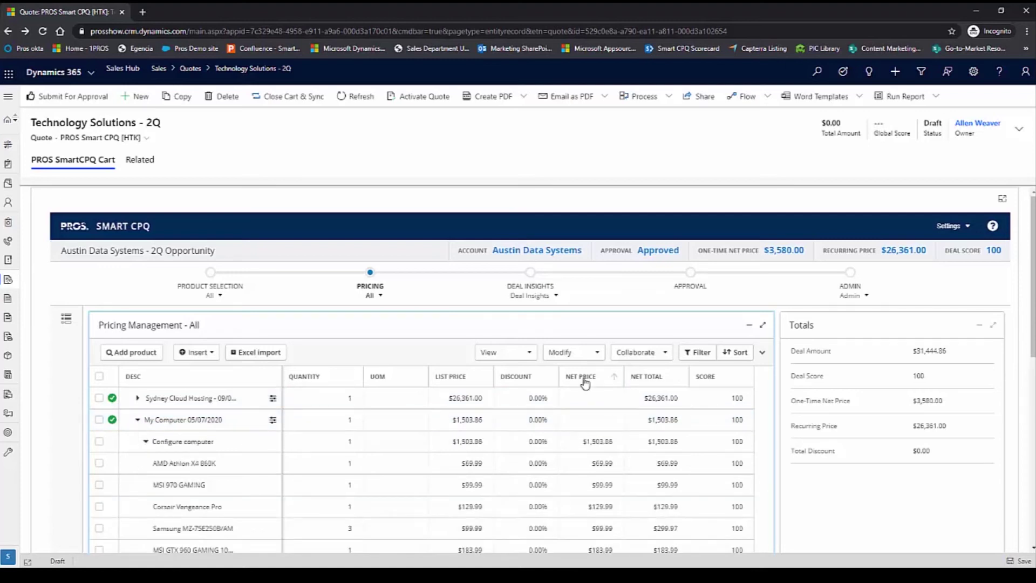
Reposition the Discount column and select the HP laptop notebook line to move it second
left_click(524, 381)
left_click_drag(524, 383, 440, 382)
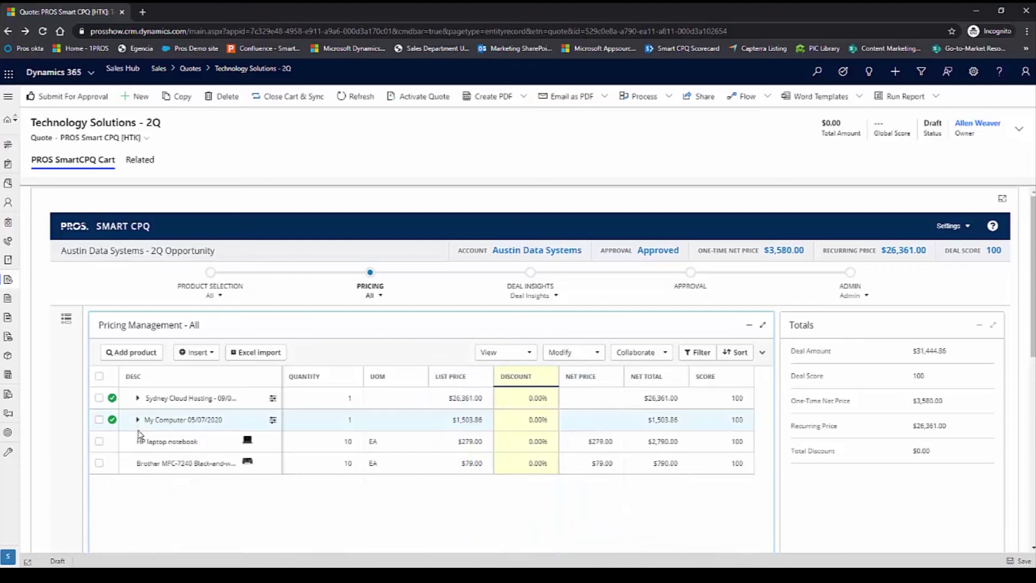
left_click(100, 441)
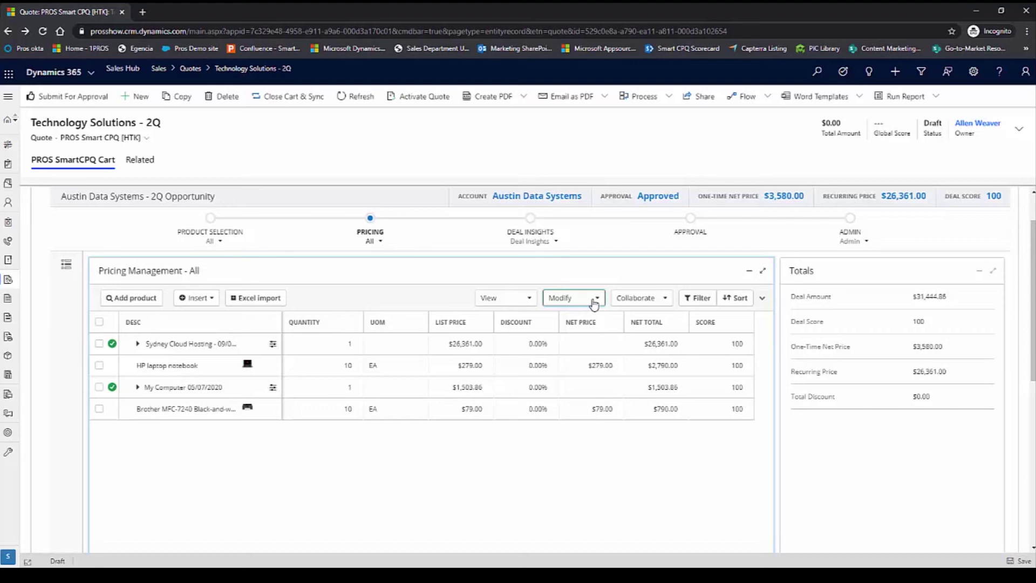
scroll(574, 352, "up", 1)
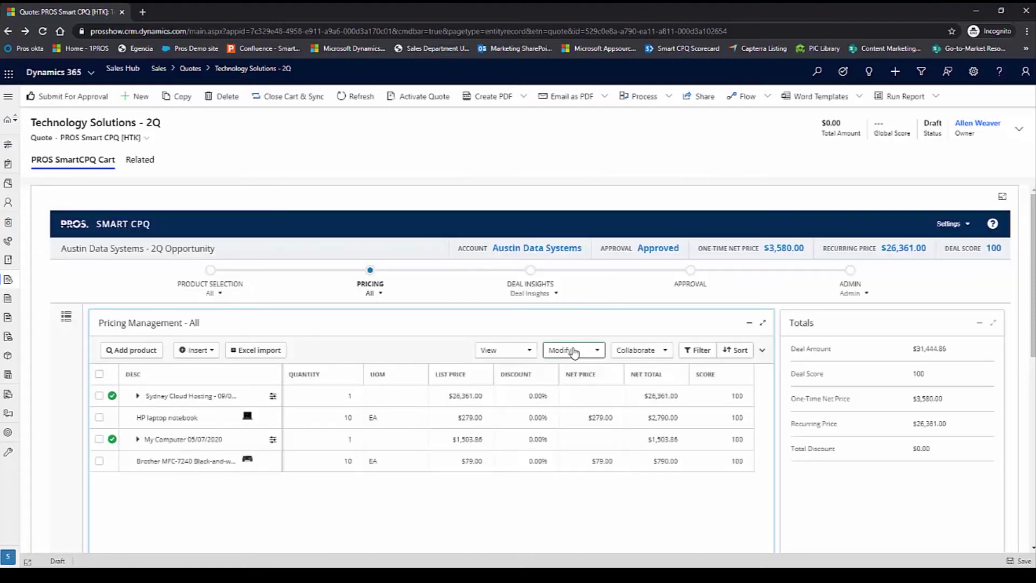
Mass-edit Discount in Replace mode from Target Discount guidance, giving every line 10.00%
left_click(574, 353)
left_click(567, 452)
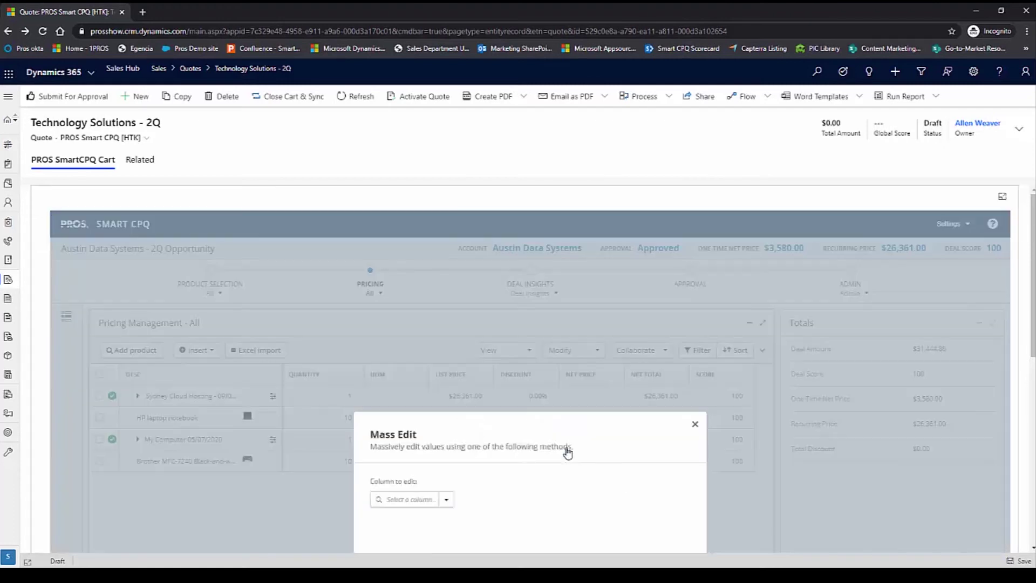
scroll(485, 377, "down", 4)
left_click(446, 286)
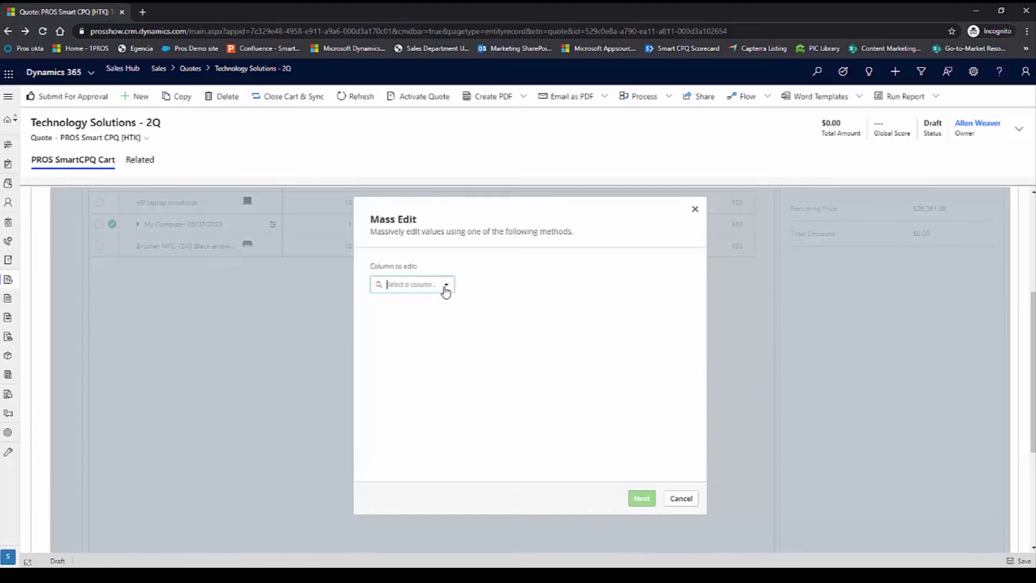
left_click(392, 360)
left_click(408, 339)
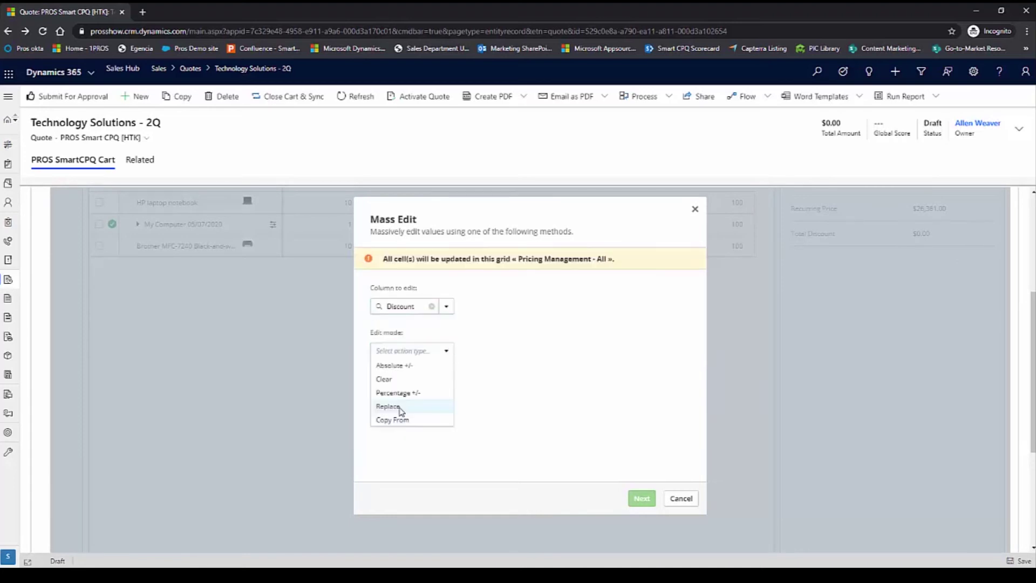
left_click(402, 403)
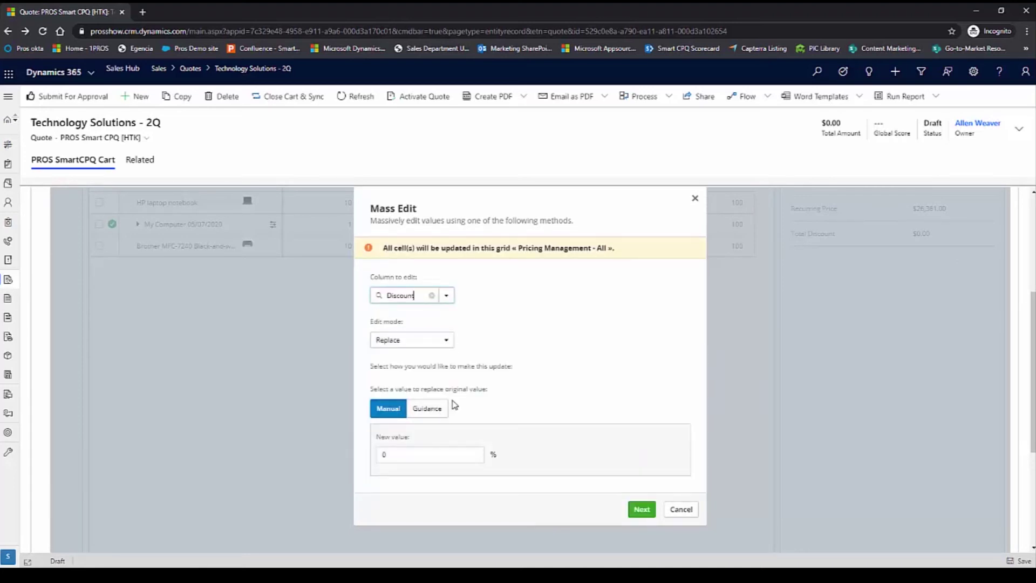
left_click(427, 409)
left_click(461, 455)
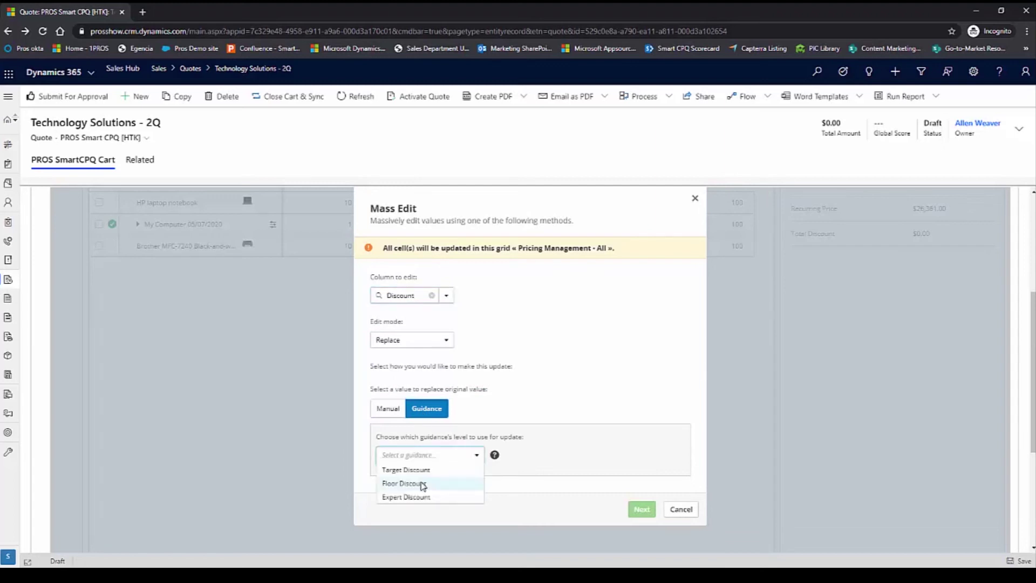
left_click(424, 471)
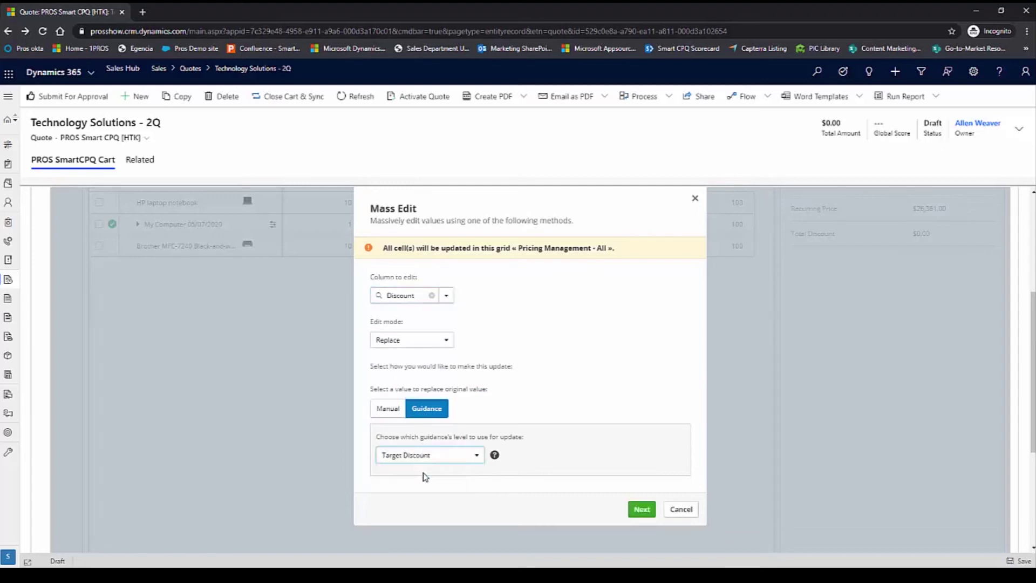
left_click(641, 508)
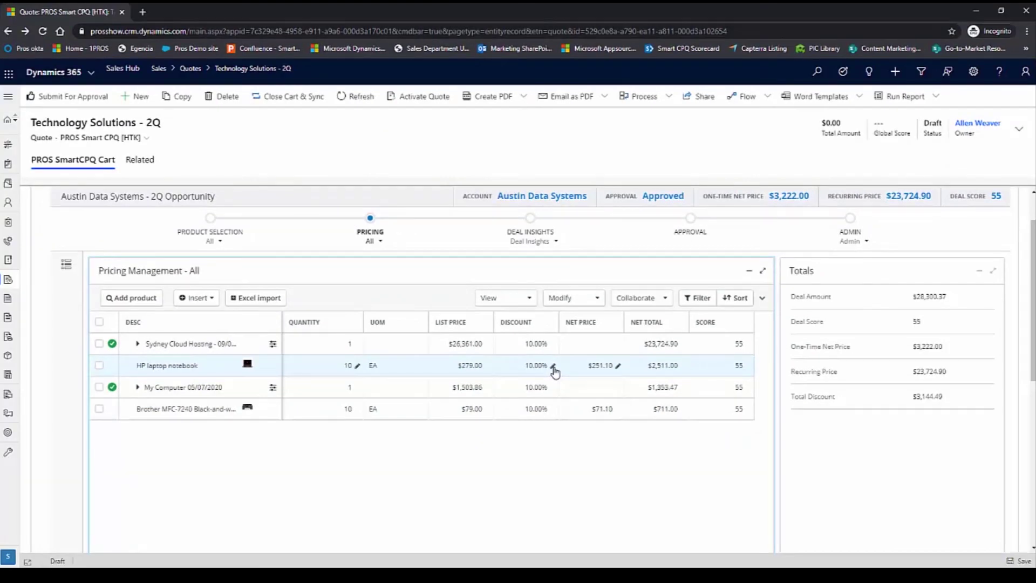
Apply a 10.81% guided discount to the HP laptop notebook, bringing its net price to $248.84
left_click(553, 368)
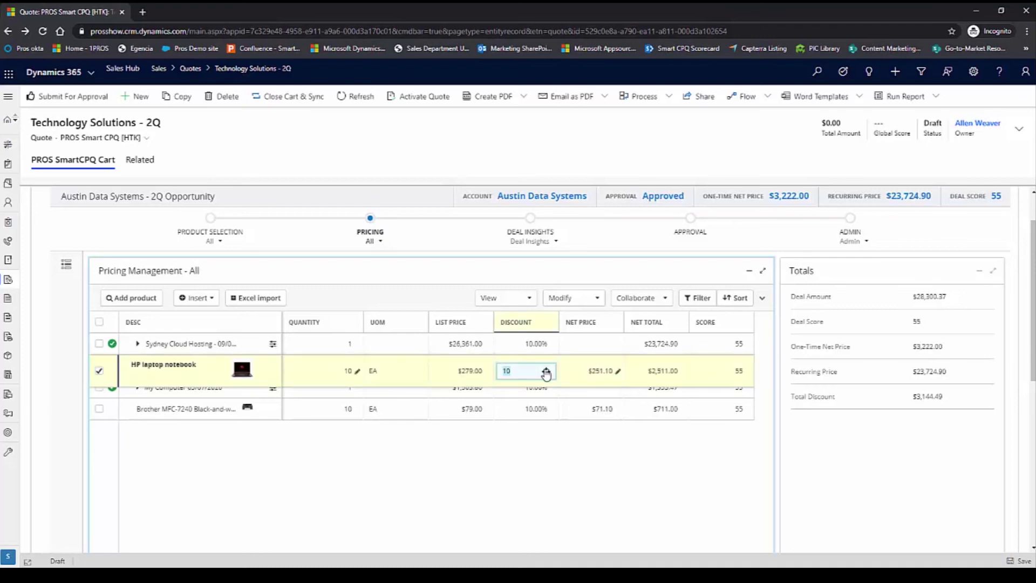
left_click(521, 485)
left_click(521, 499)
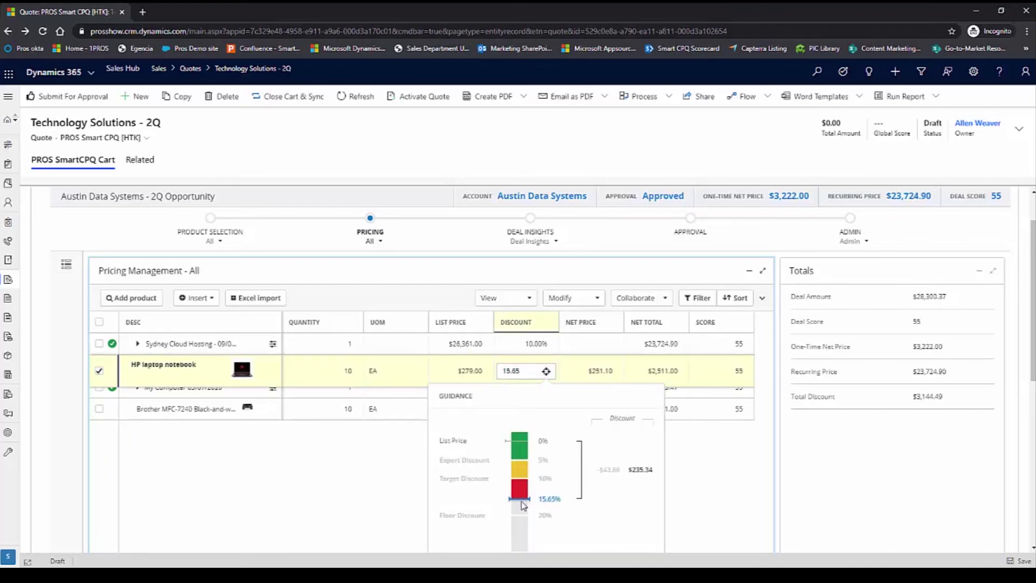
left_click(520, 525)
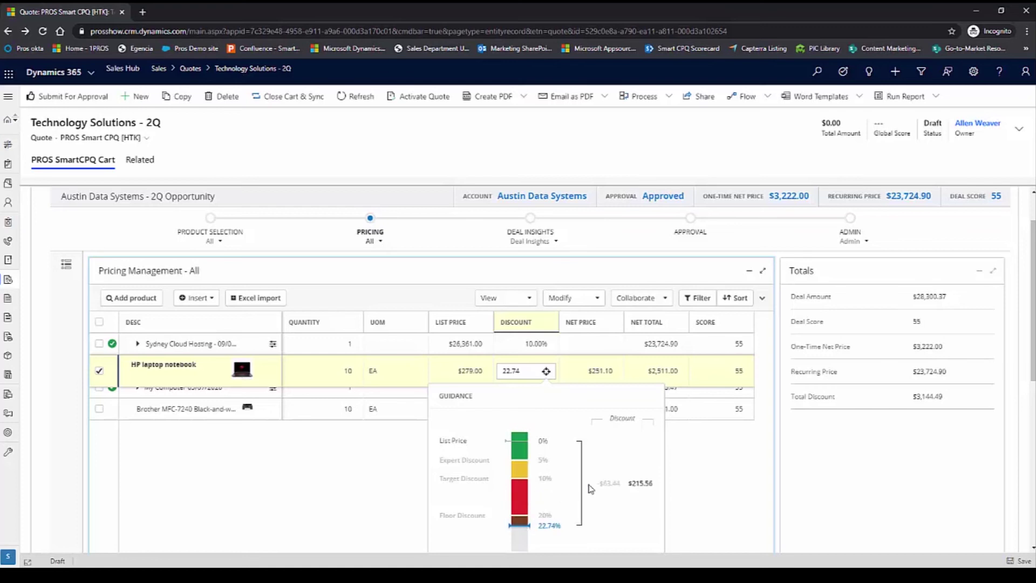
left_click(669, 464)
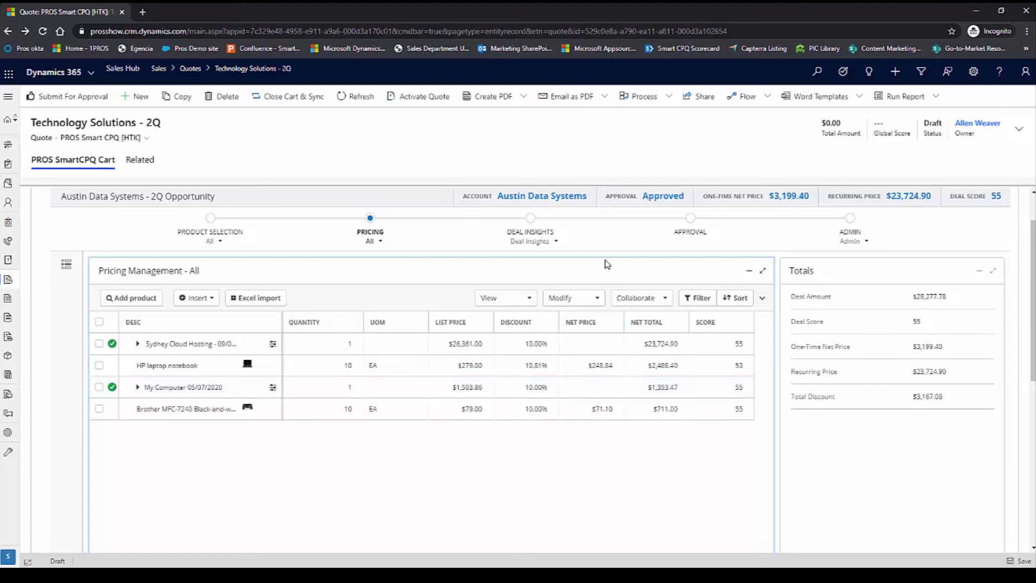
Review the Deal Insights summary and sales compensation panels
left_click(554, 240)
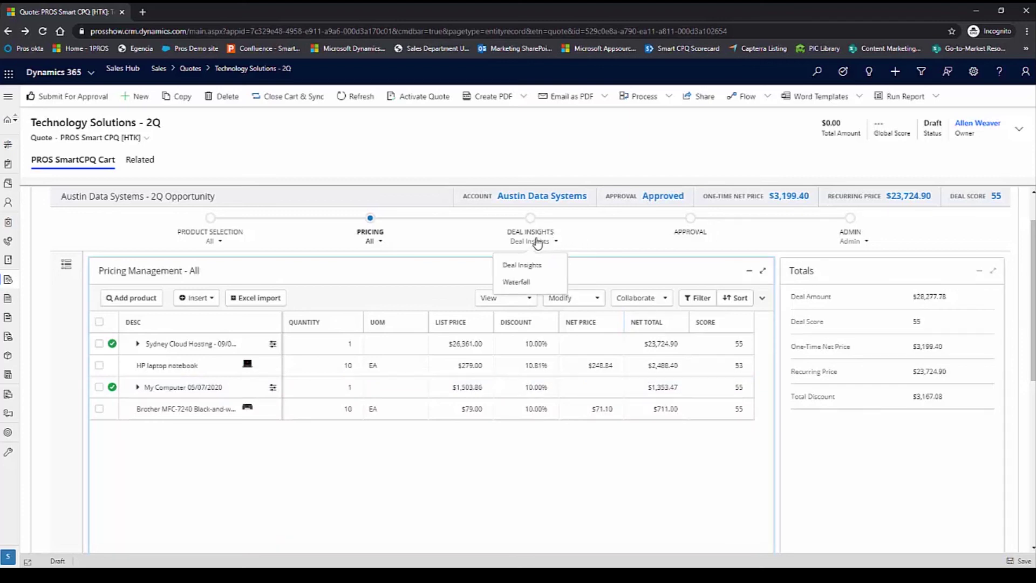
left_click(537, 265)
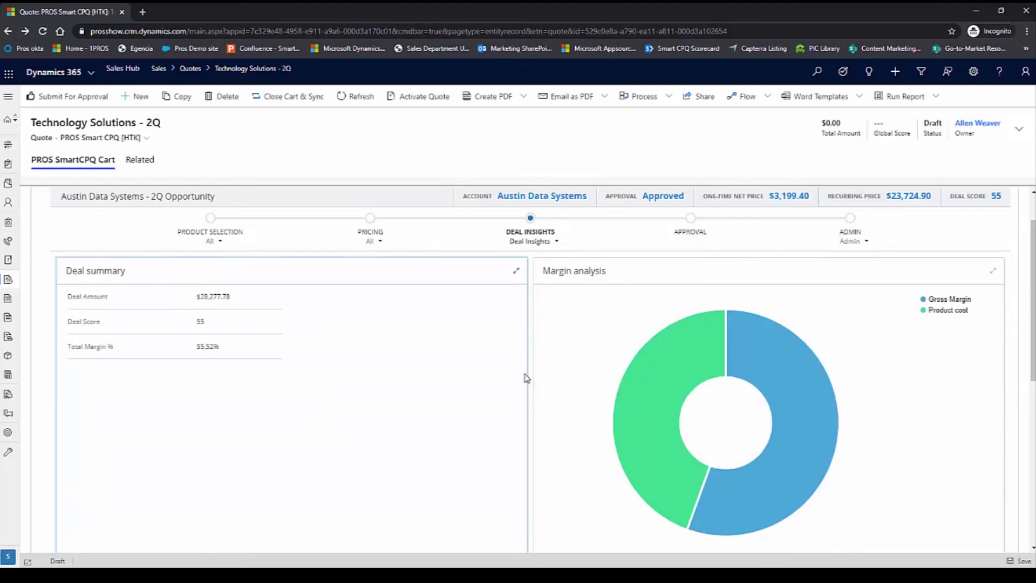
scroll(526, 381, "down", 5)
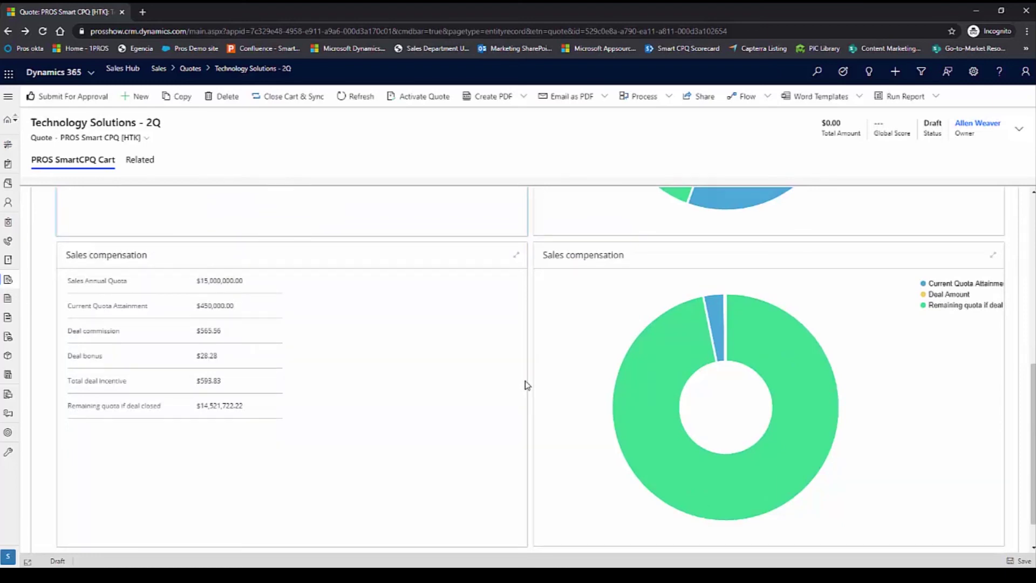
scroll(529, 381, "up", 5)
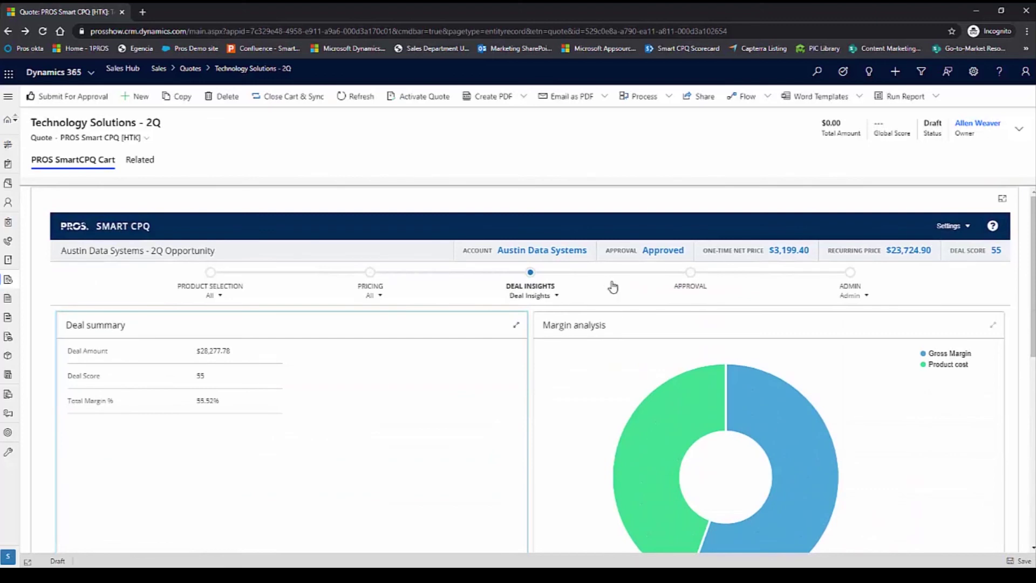
Show the Waterfall price breakdown chart beside the product list
left_click(555, 286)
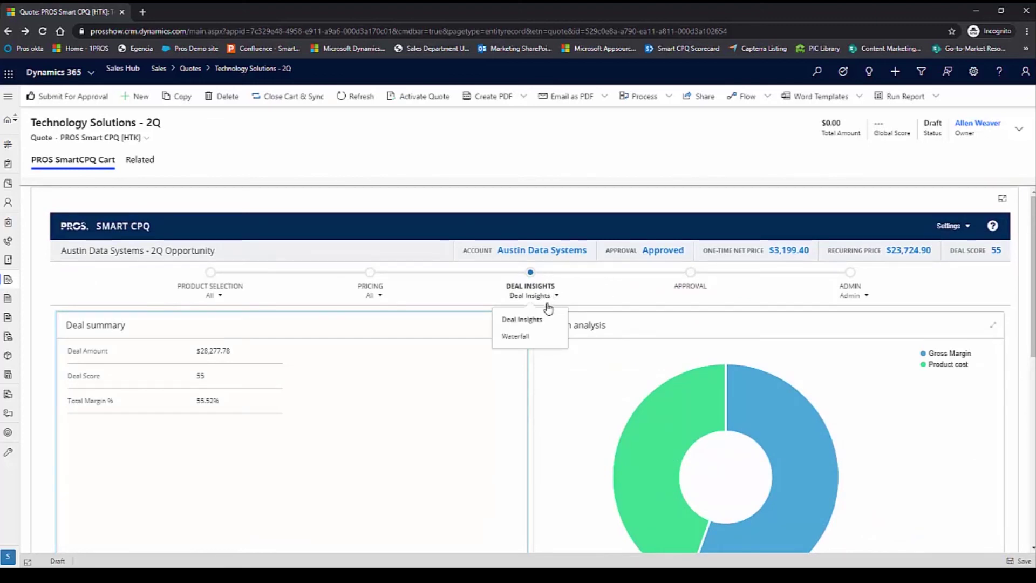
left_click(522, 338)
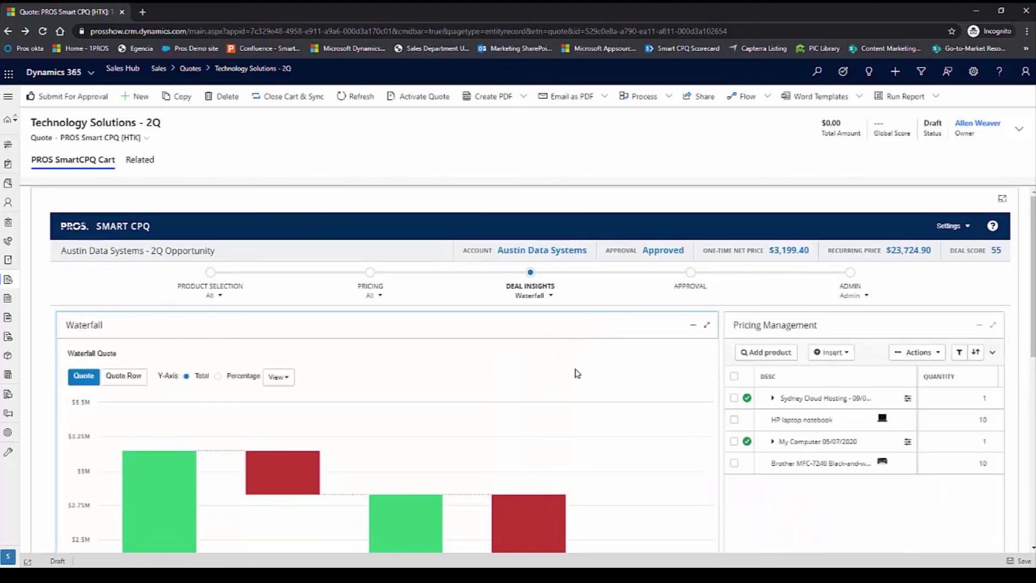
scroll(769, 399, "down", 2)
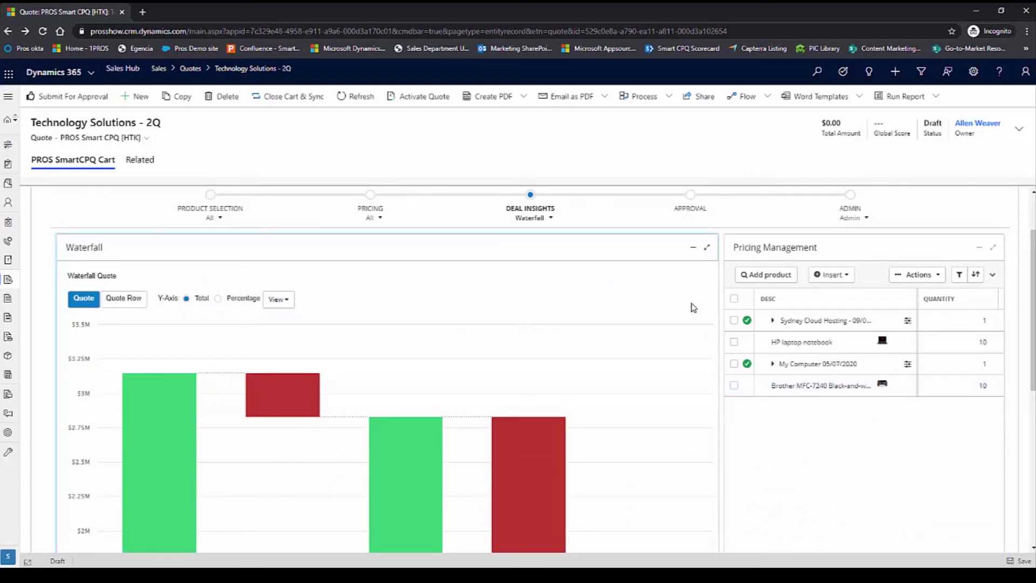
Sync the cart to the CRM quote totalling $29,631.23 and generate the Print Proposal document
left_click(296, 103)
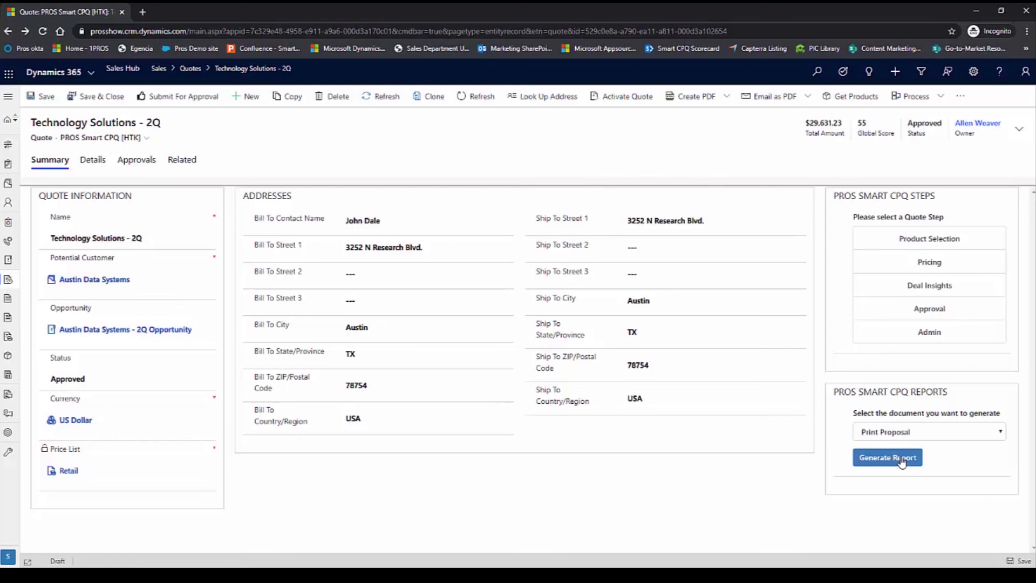
left_click(901, 461)
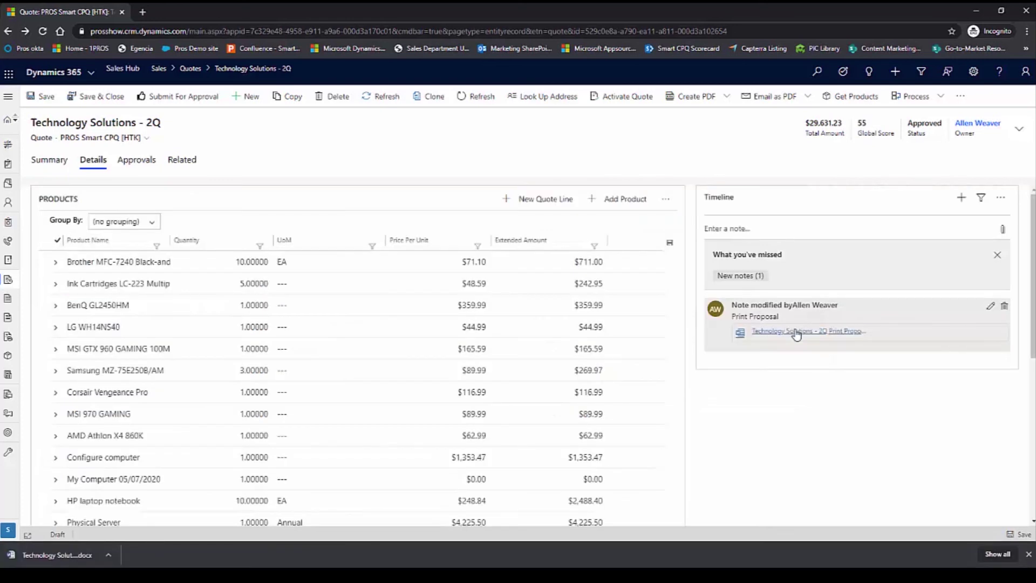